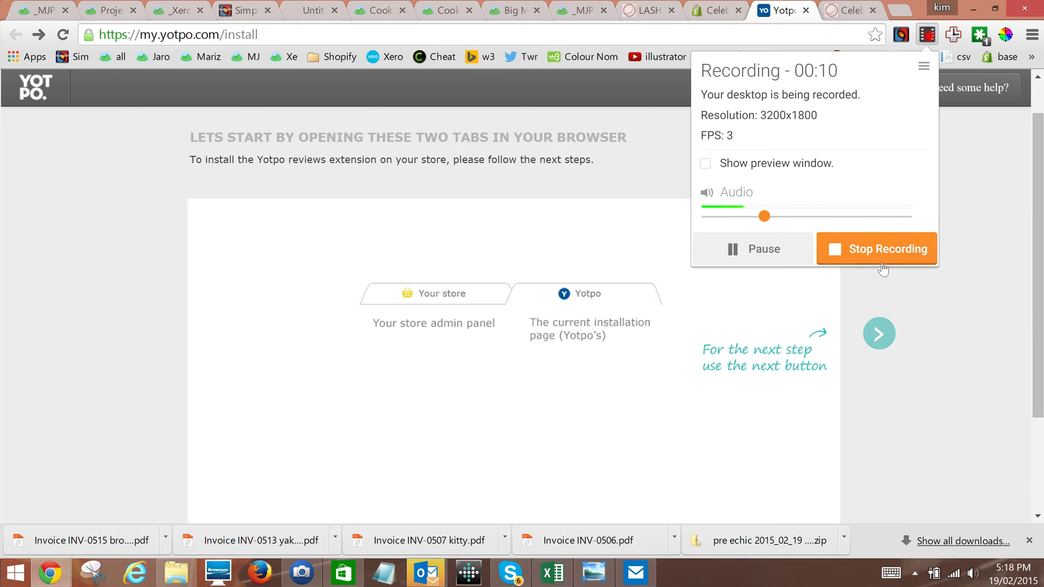
Step through every install guide slide, from Edit HTML/CSS to social sharing, reaching 'Good Work!'
click(732, 422)
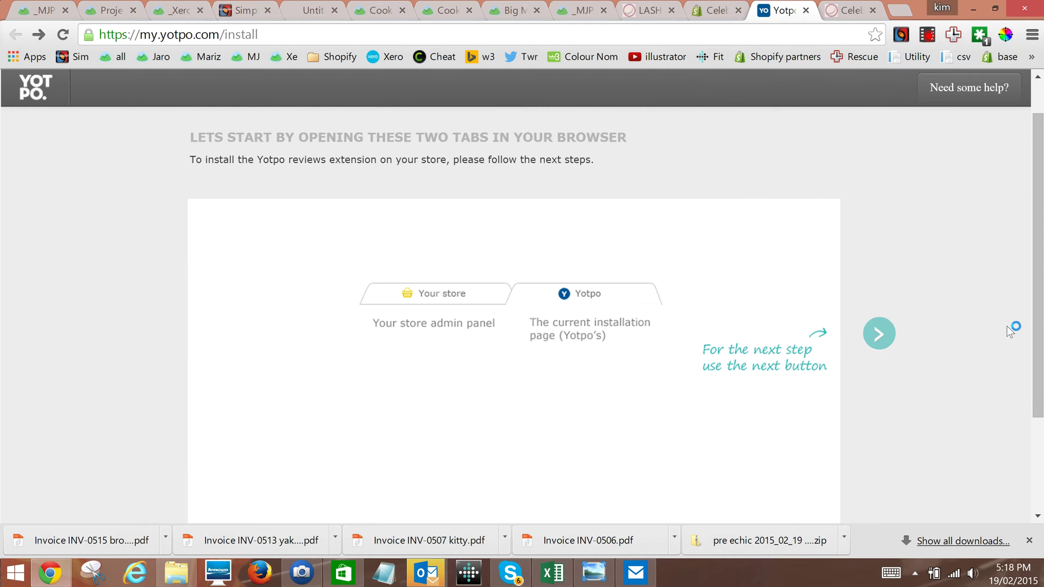
click(882, 340)
click(884, 344)
click(879, 334)
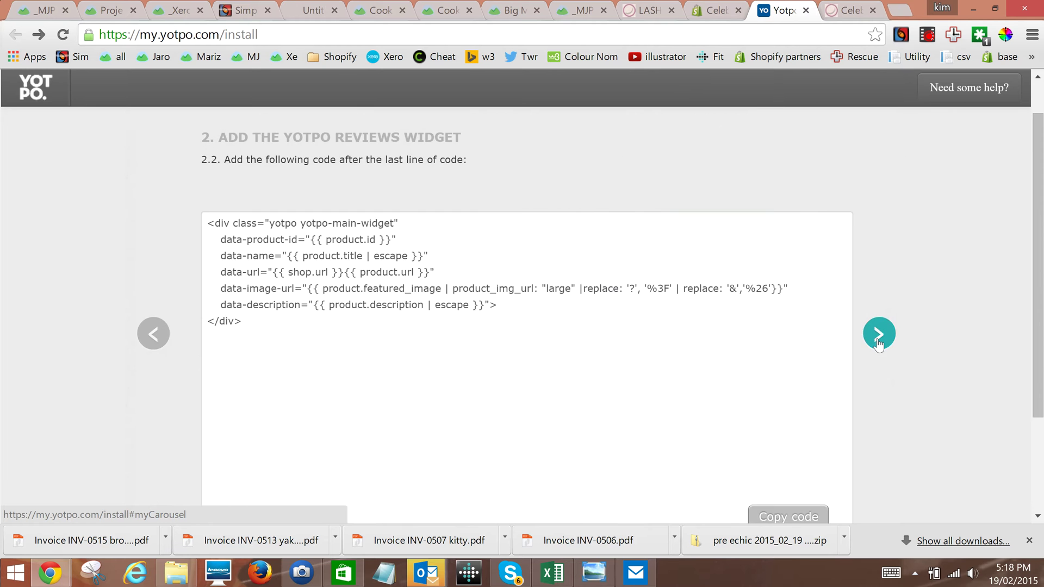
click(878, 337)
click(877, 343)
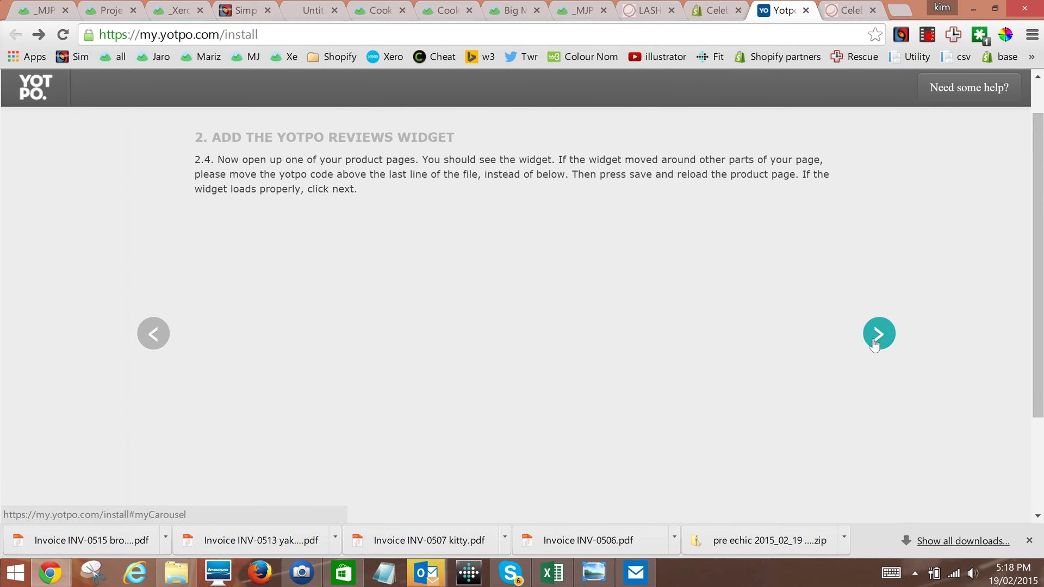
click(873, 340)
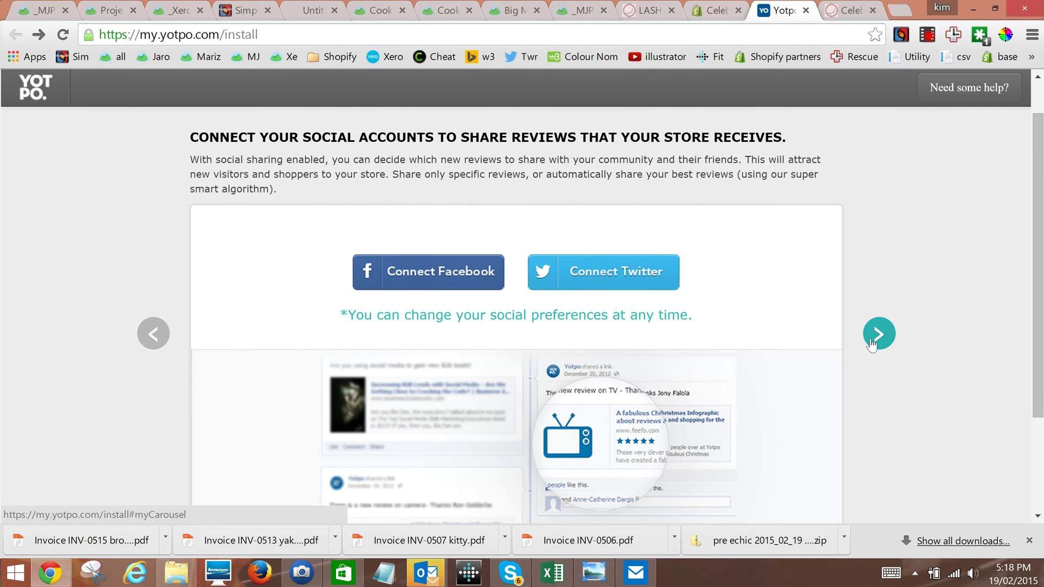
click(872, 342)
click(876, 338)
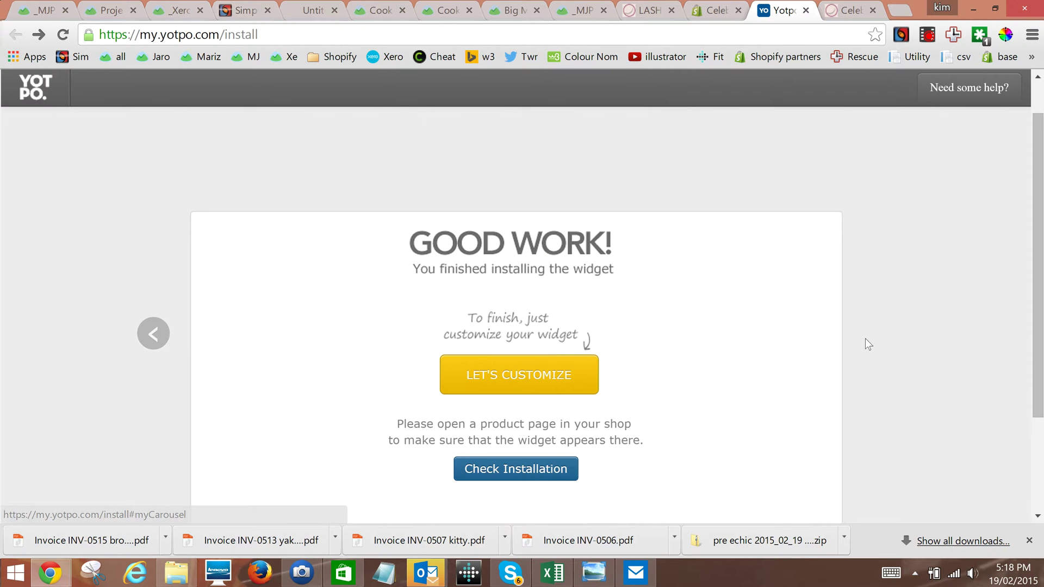
drag(1042, 319, 1042, 359)
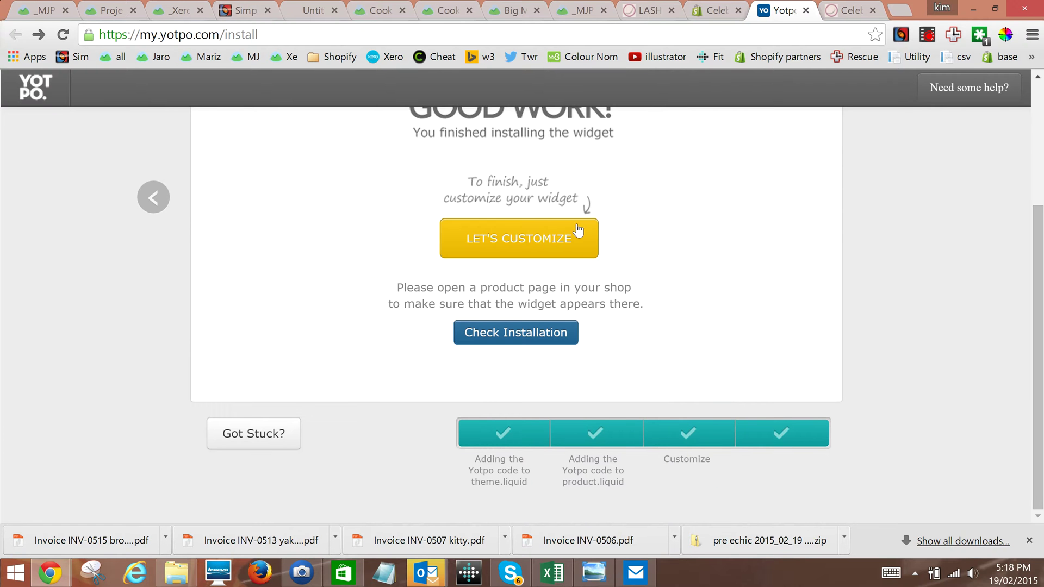
Continue to customization, review the 14-day Mail After Purchase page, then go to On-site Reviews Tab
click(529, 240)
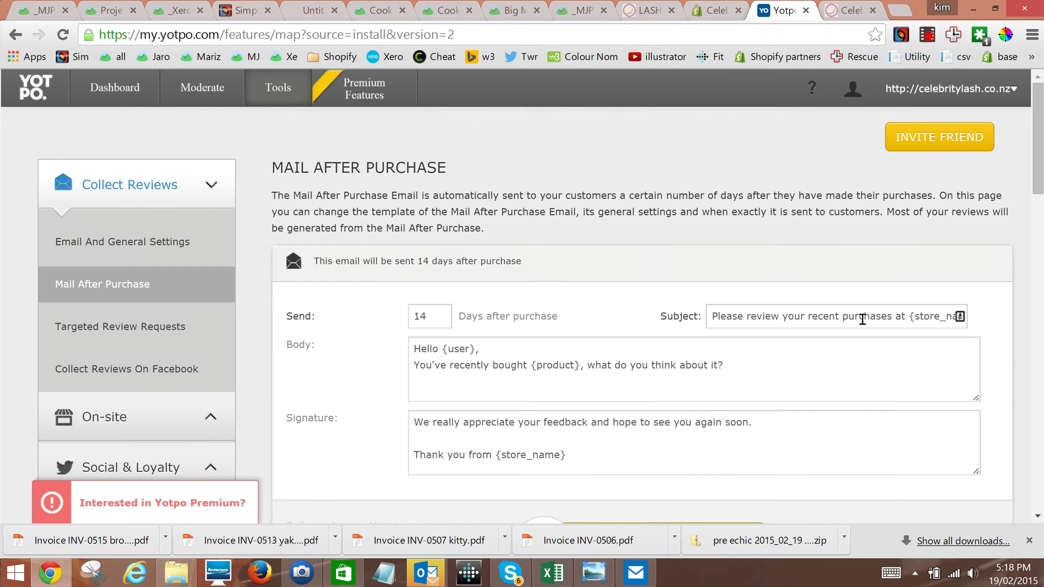
click(1041, 204)
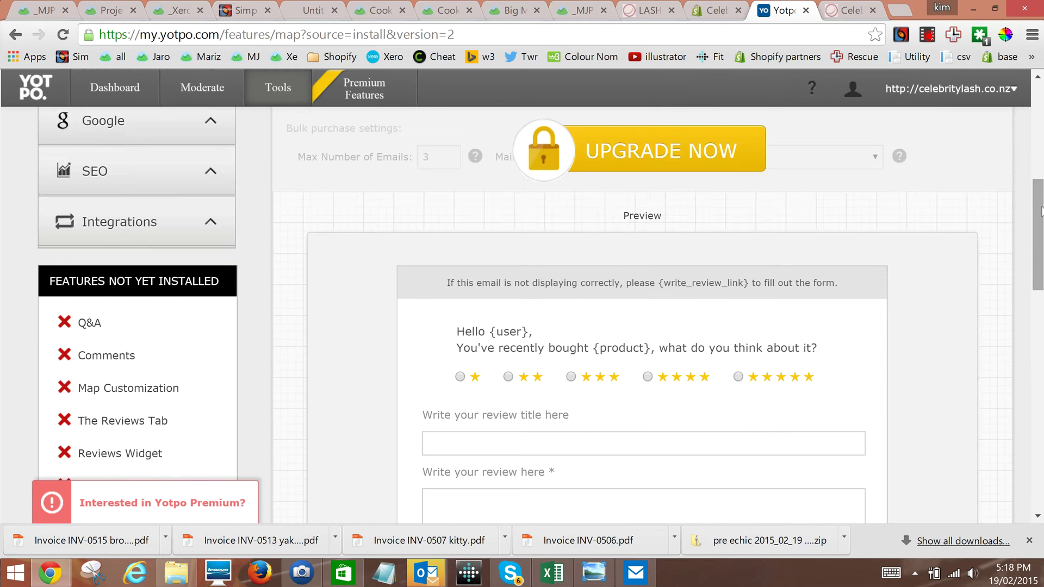
drag(1042, 213, 1041, 125)
click(175, 393)
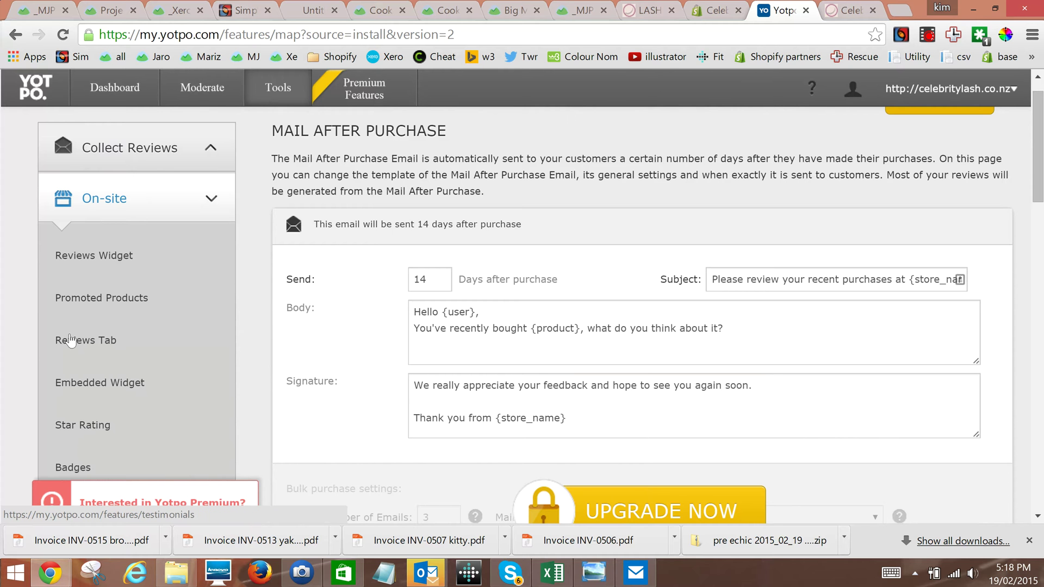
click(83, 347)
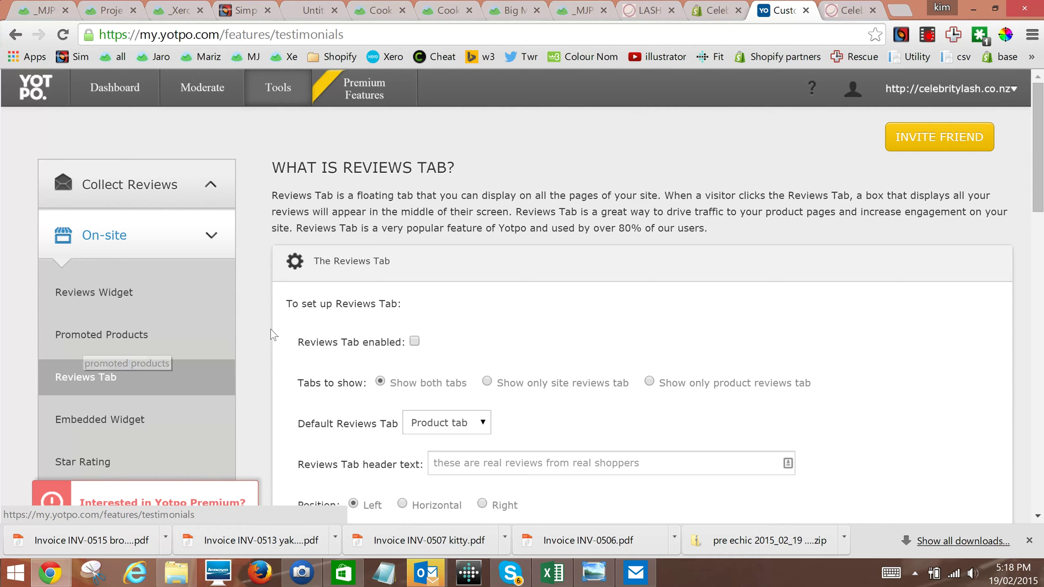
Enable the Reviews Tab checkbox and scroll down to the styling options
click(415, 343)
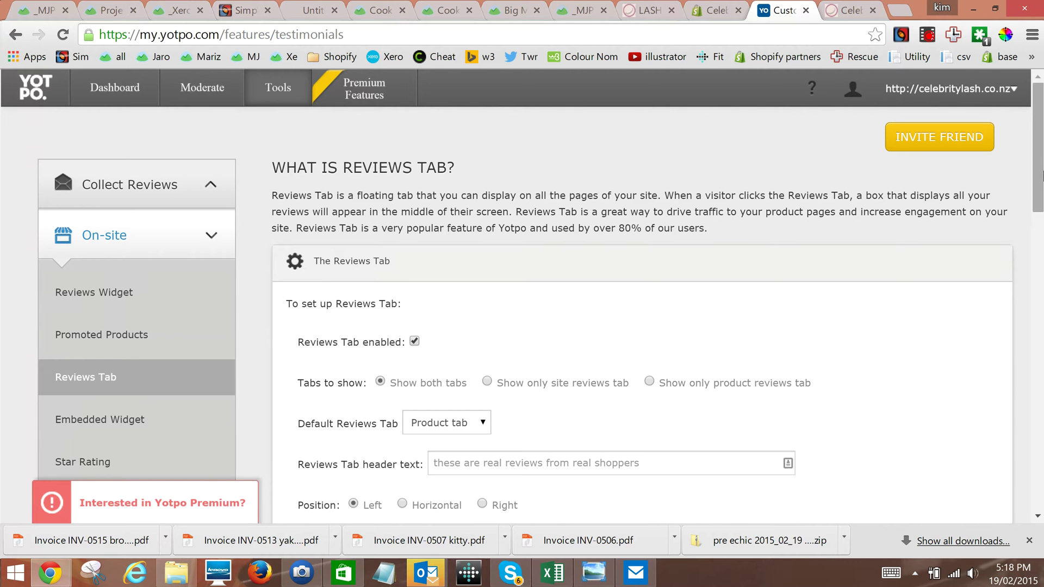
scroll(1042, 246, down, 4)
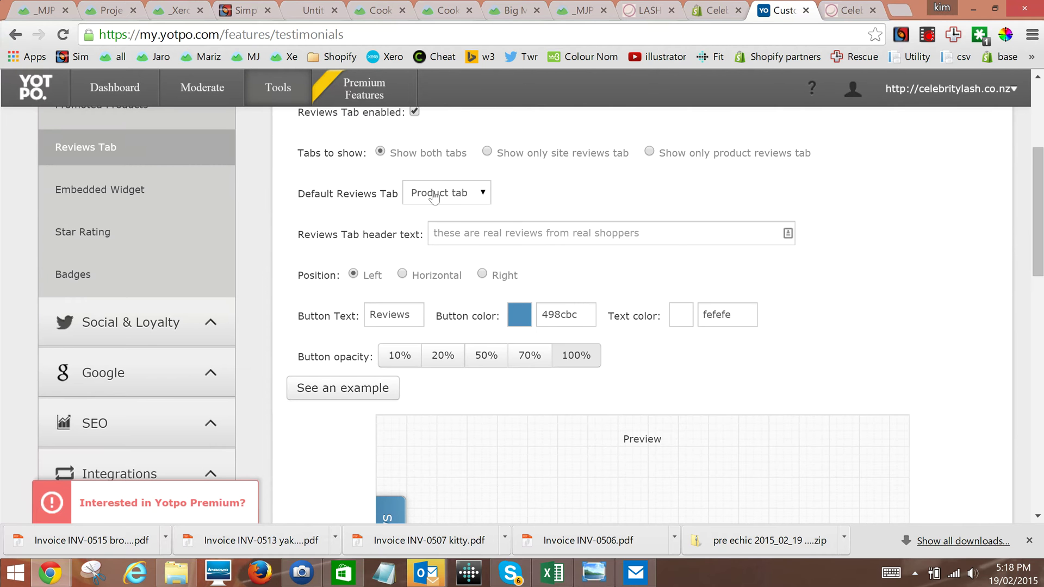
Set the Reviews Tab header text to 'Reviews' and its position to Right
click(459, 233)
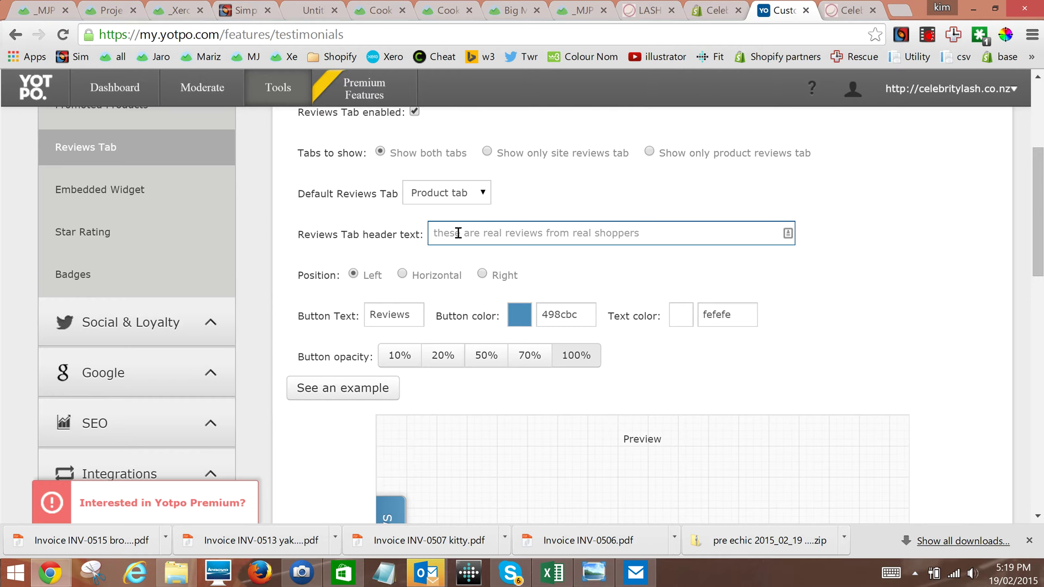
text(T)
key(BackSpace)
text(Revi)
key(BackSpace)
key(BackSpace)
key(BackSpace)
key(BackSpace)
text(Rev)
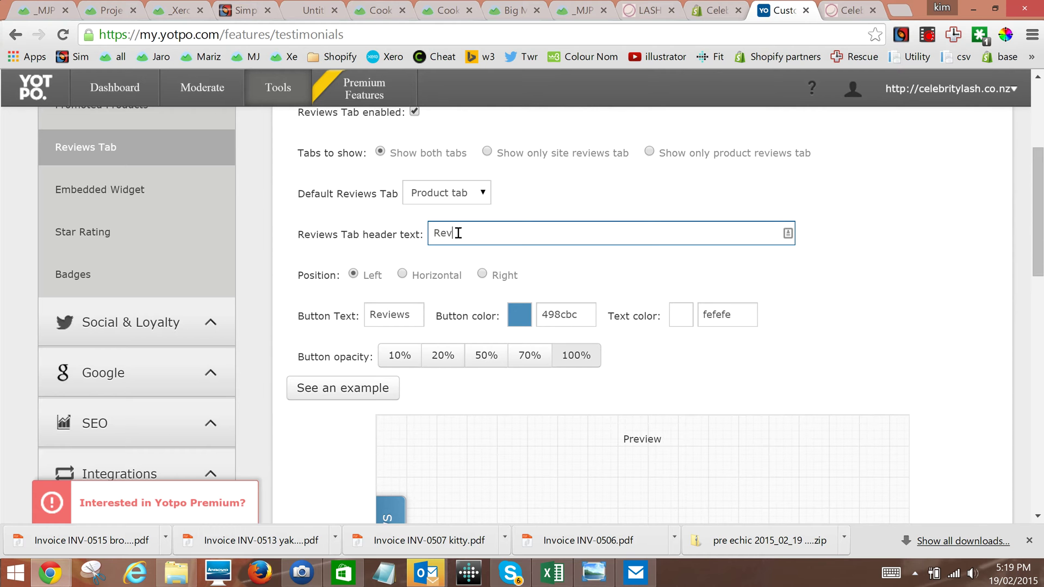
text(iews)
click(482, 274)
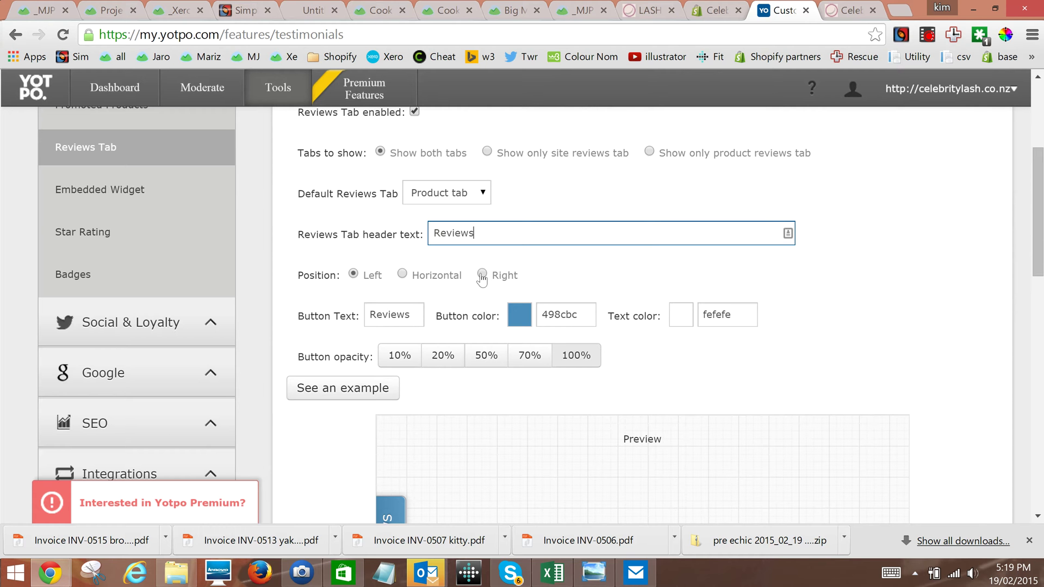
Change the button colour to 7D1E64, leaving the text colour unchanged
double_click(574, 320)
text(#7D1E64)
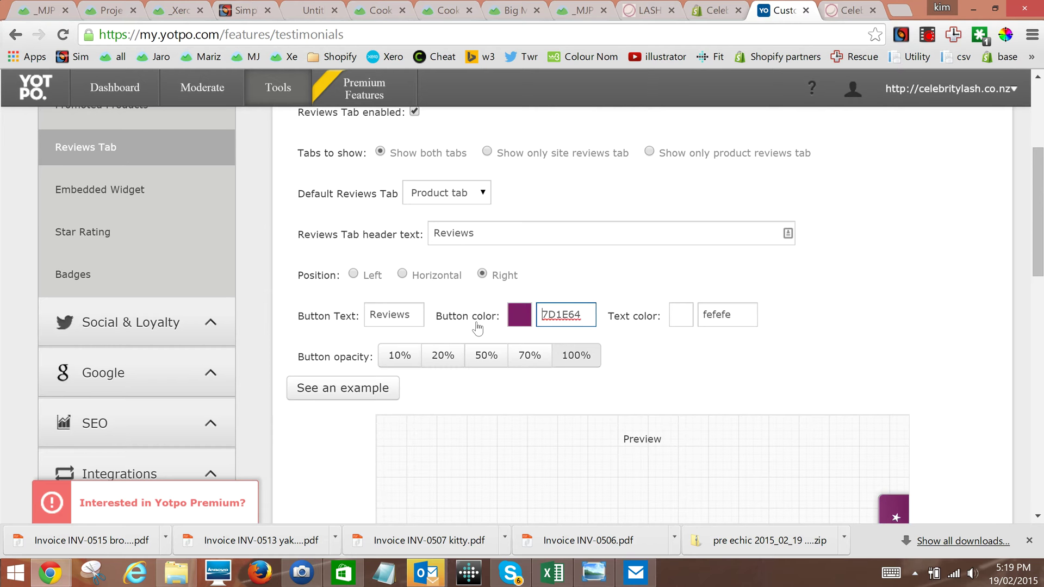
click(747, 320)
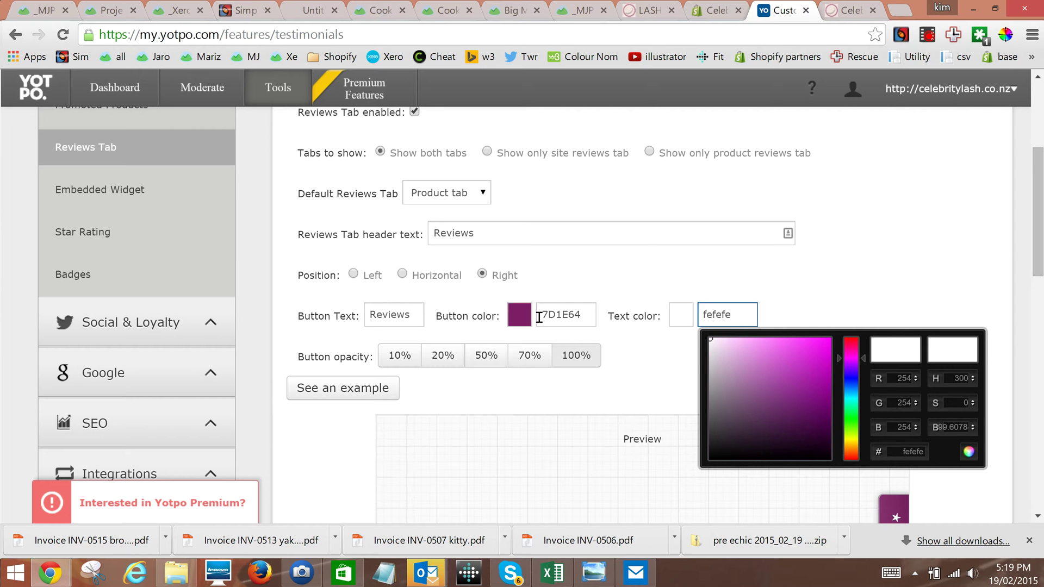
click(749, 270)
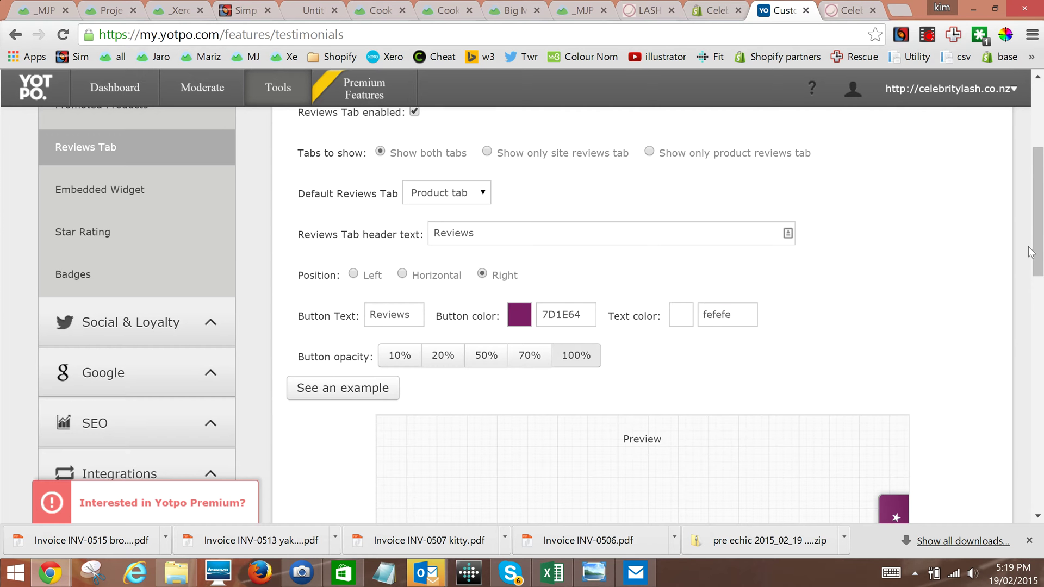
Select the dedicated reviews page embed code and save the Reviews Tab settings
scroll(1030, 251, down, 2)
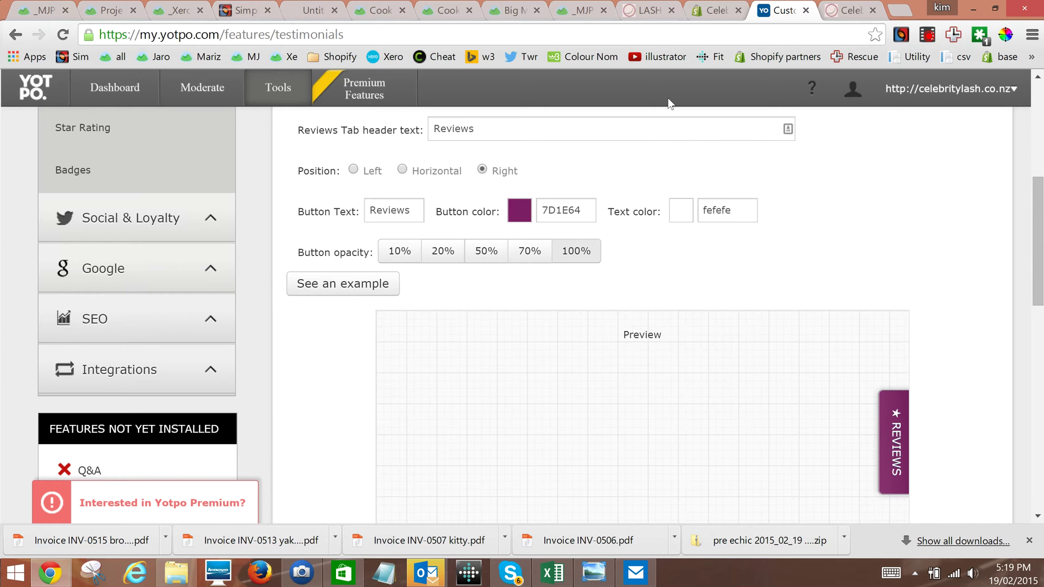
scroll(1042, 314, down, 2)
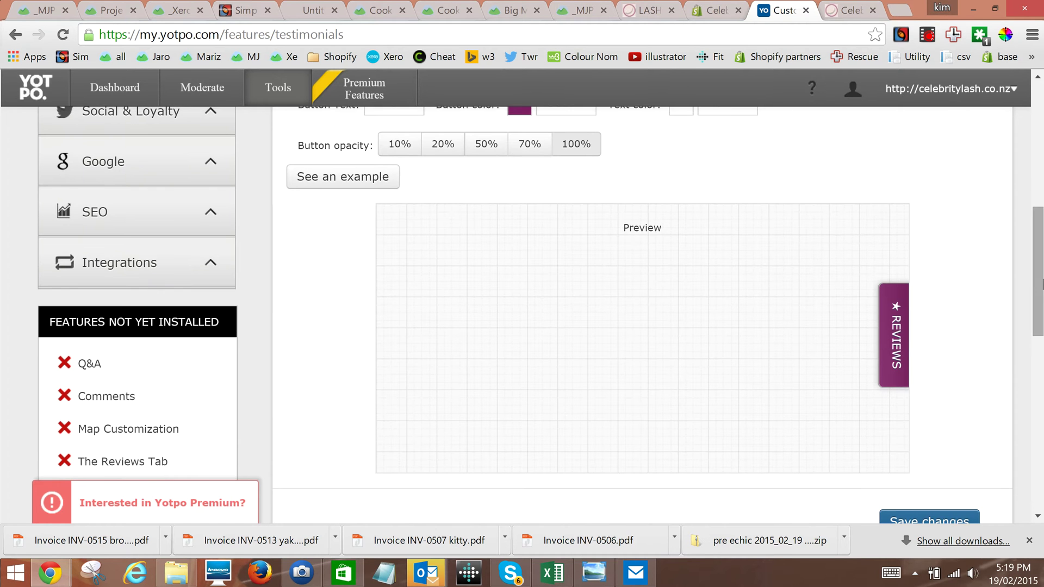
scroll(1042, 283, down, 5)
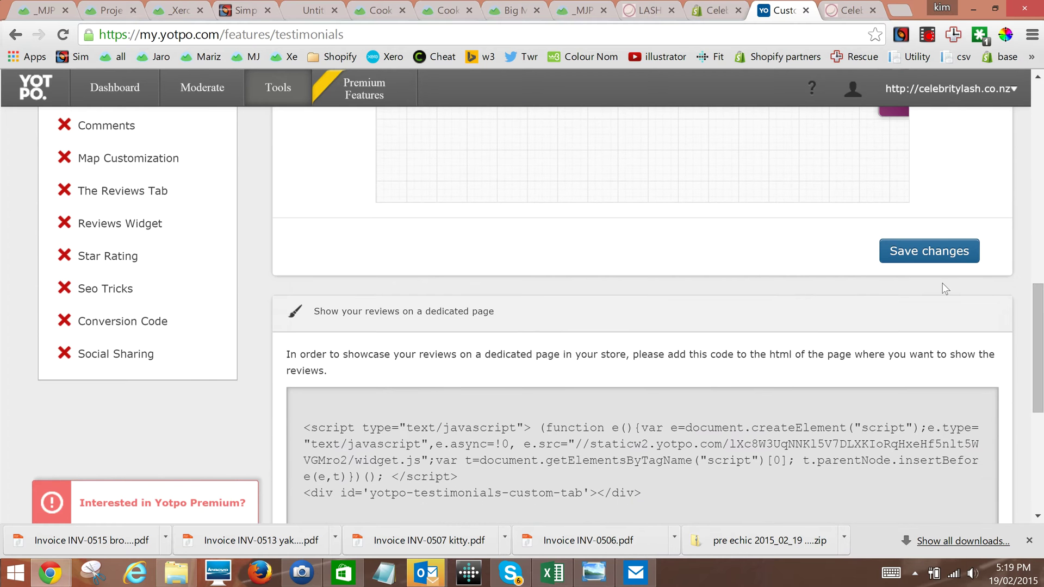
scroll(1000, 281, down, 2)
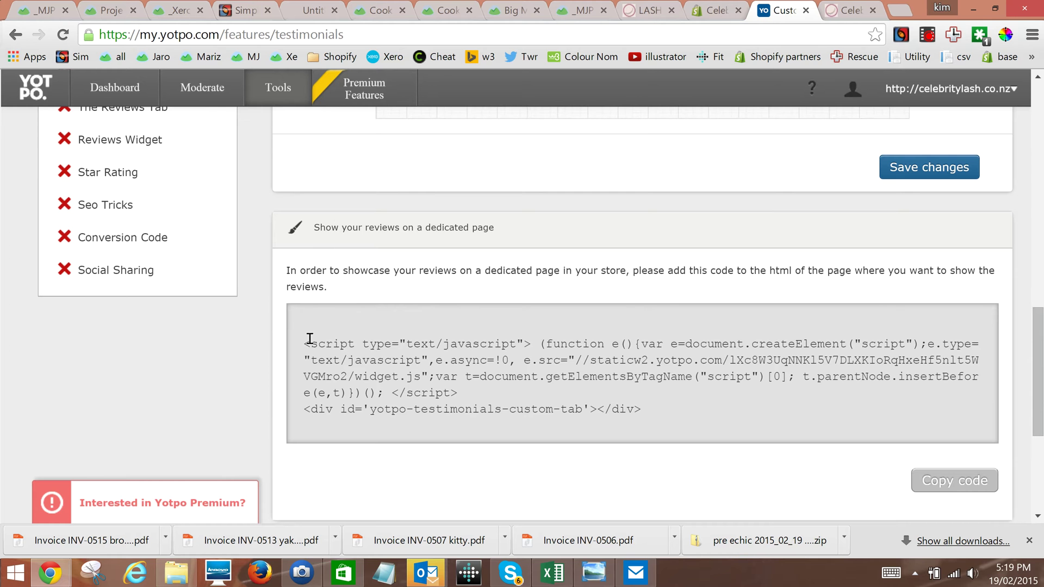
drag(303, 343, 663, 416)
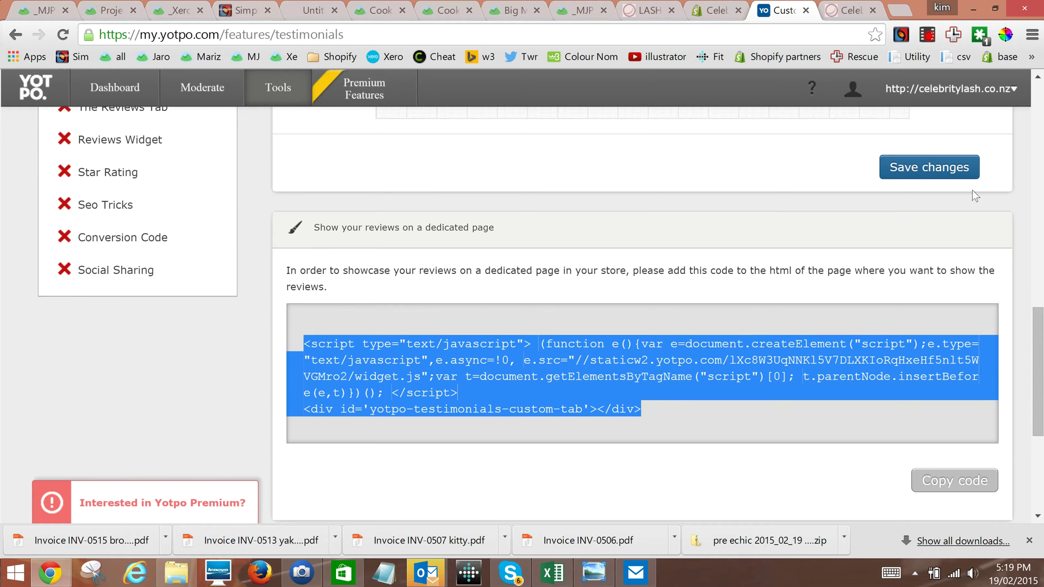
click(941, 175)
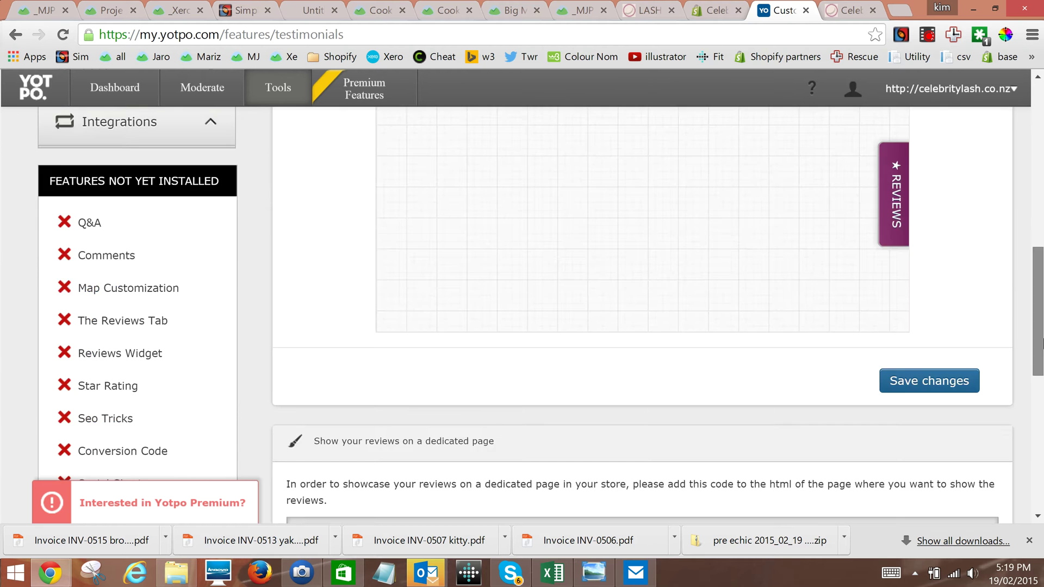
Go via the Embedded Widget page to the Star Rating page's Shopify installation code
scroll(146, 284, up, 8)
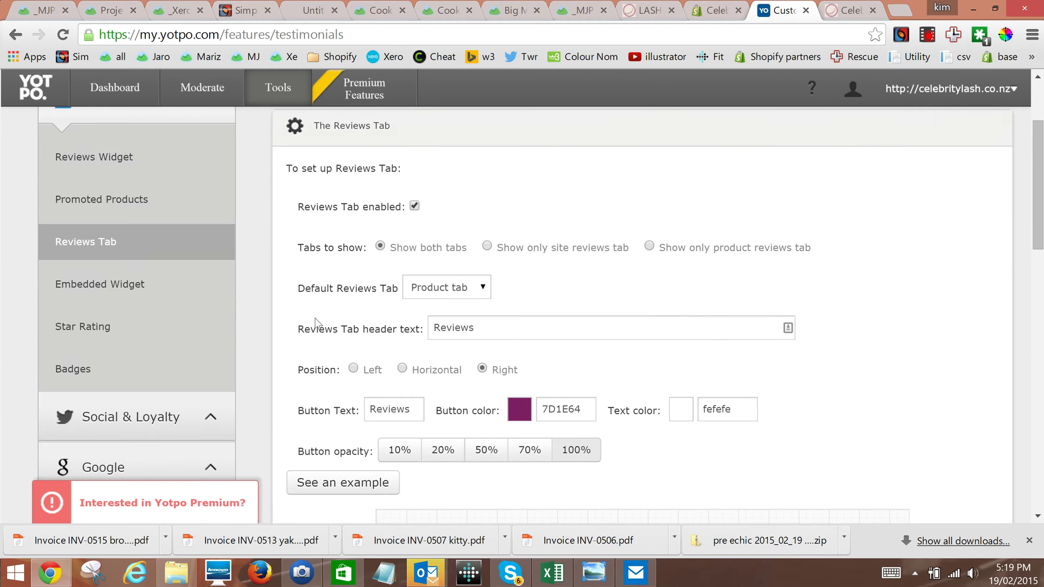
click(146, 284)
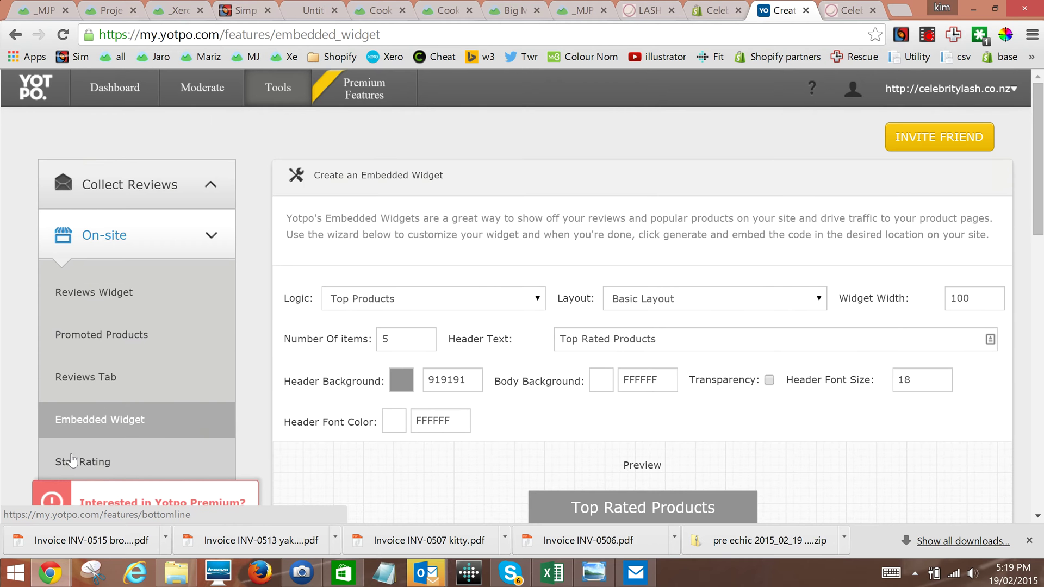
click(90, 463)
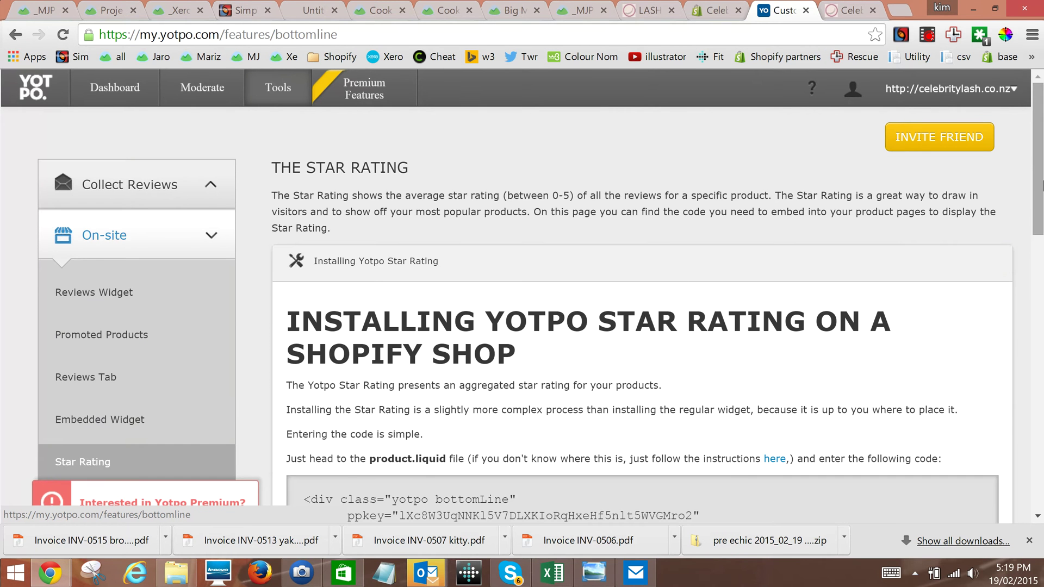
drag(1042, 185, 1043, 183)
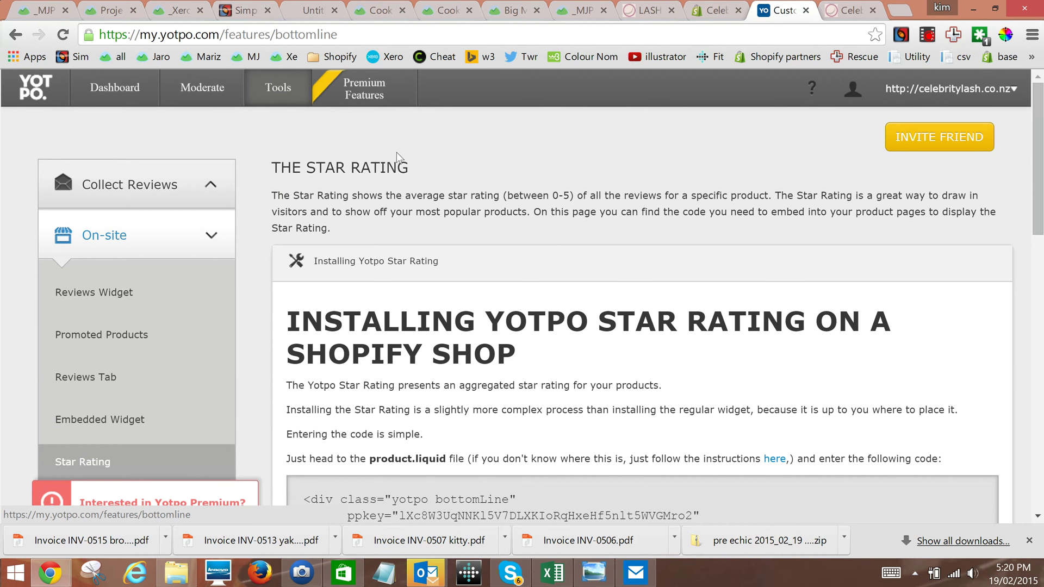
Open Email And General Settings under review collection and expand the General Settings panel
click(164, 184)
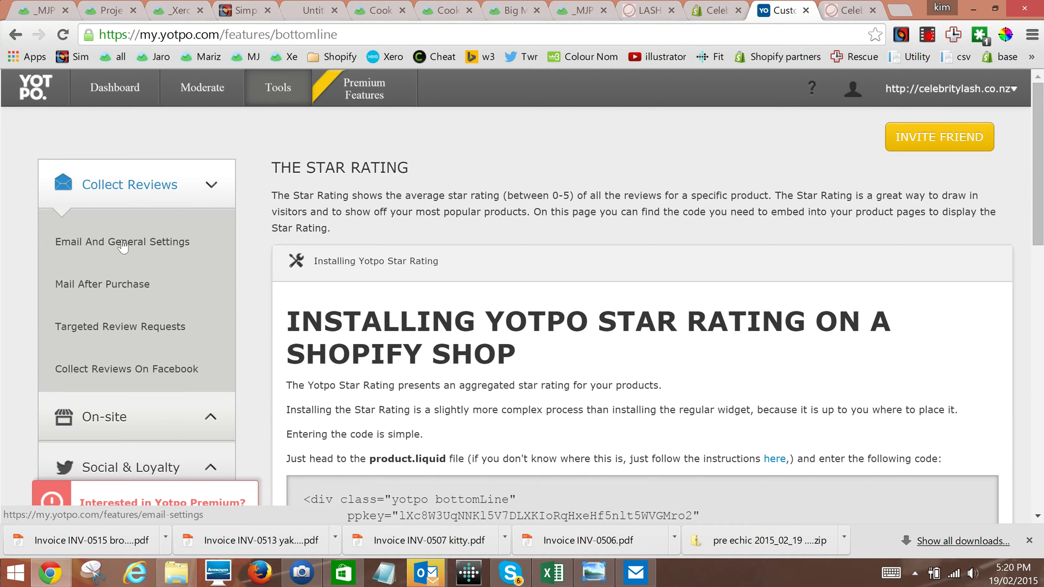
click(120, 243)
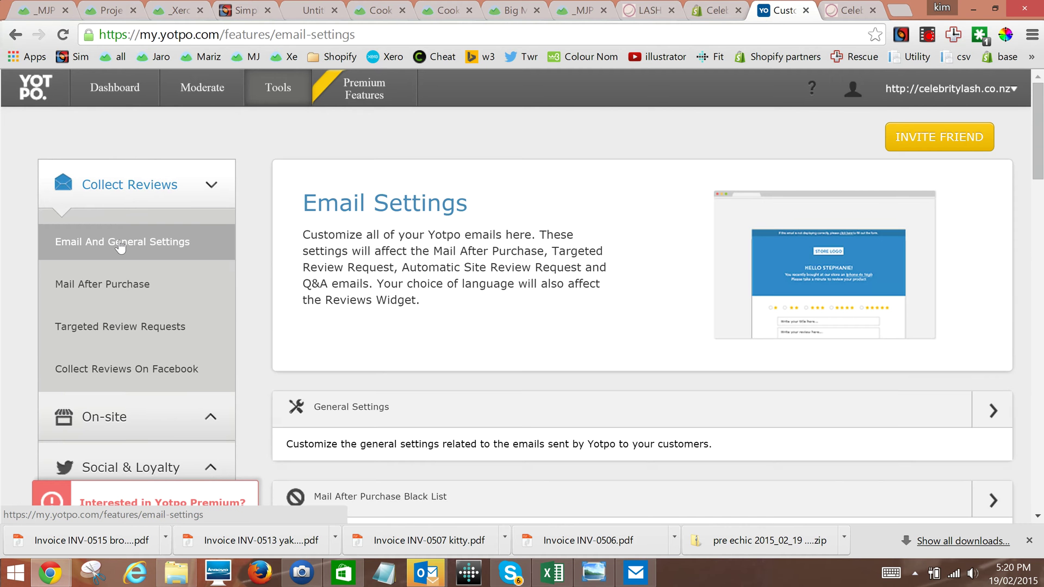
drag(1040, 158, 991, 185)
click(990, 175)
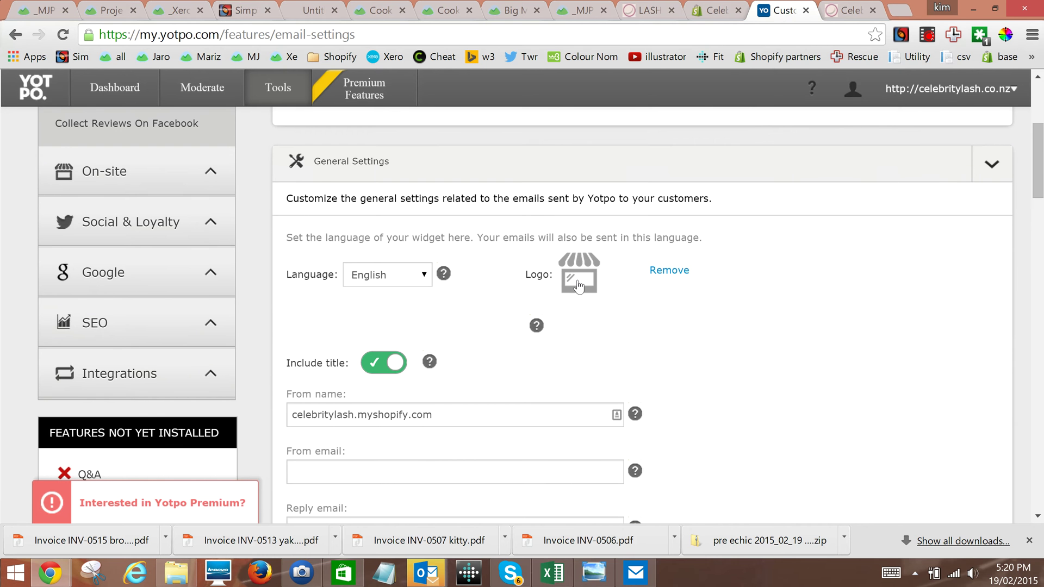
Copy the logo image URL from the celebritylash.co.nz site and return to Yotpo
click(845, 12)
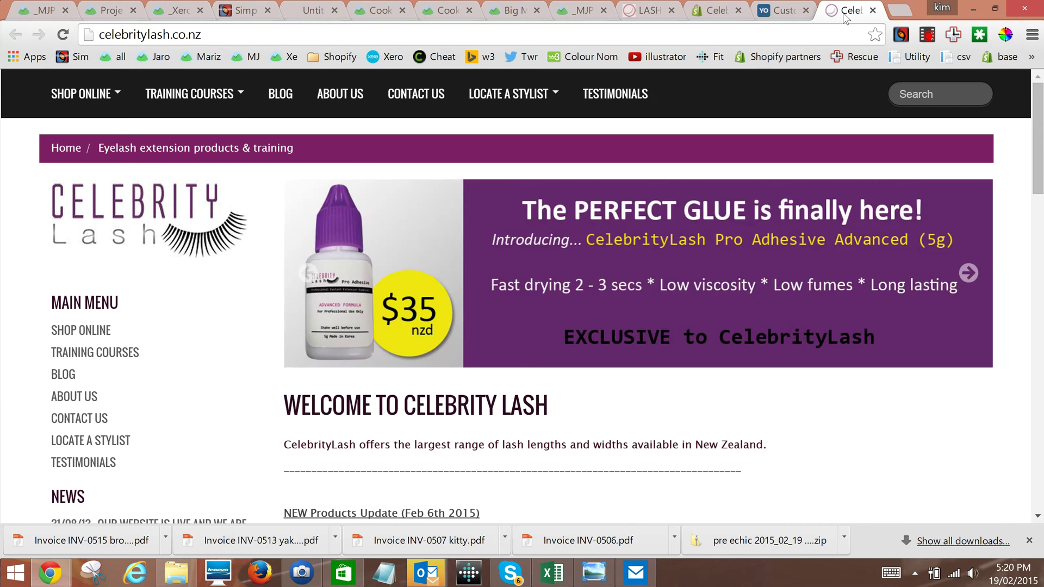
middle_click(141, 212)
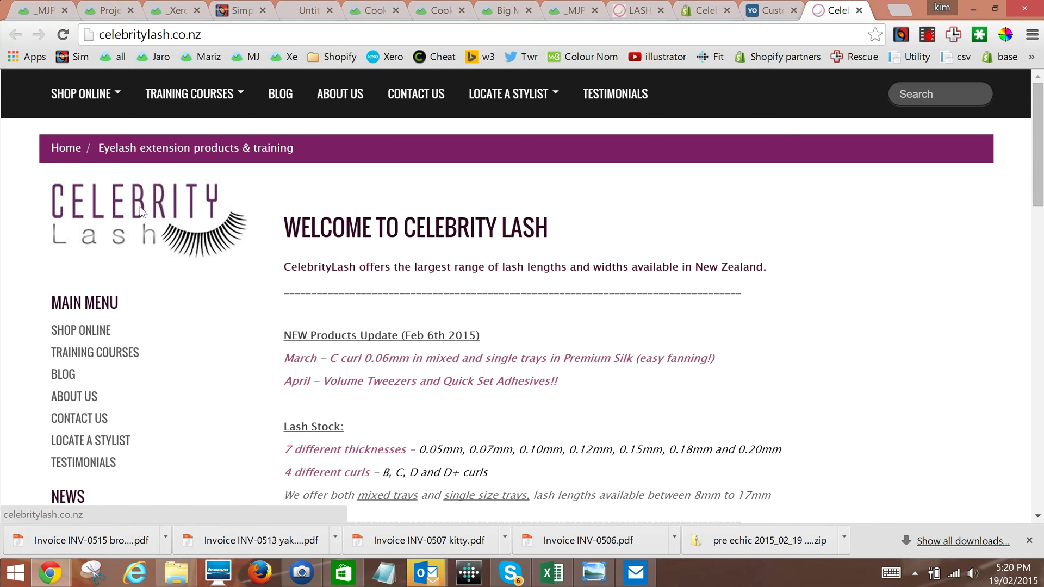
right_click(141, 212)
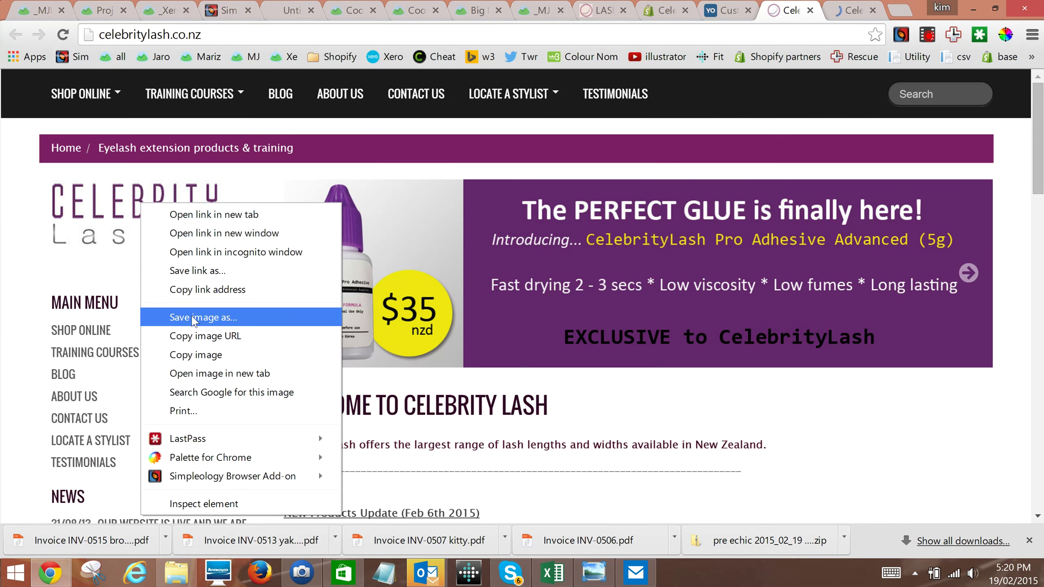
click(193, 336)
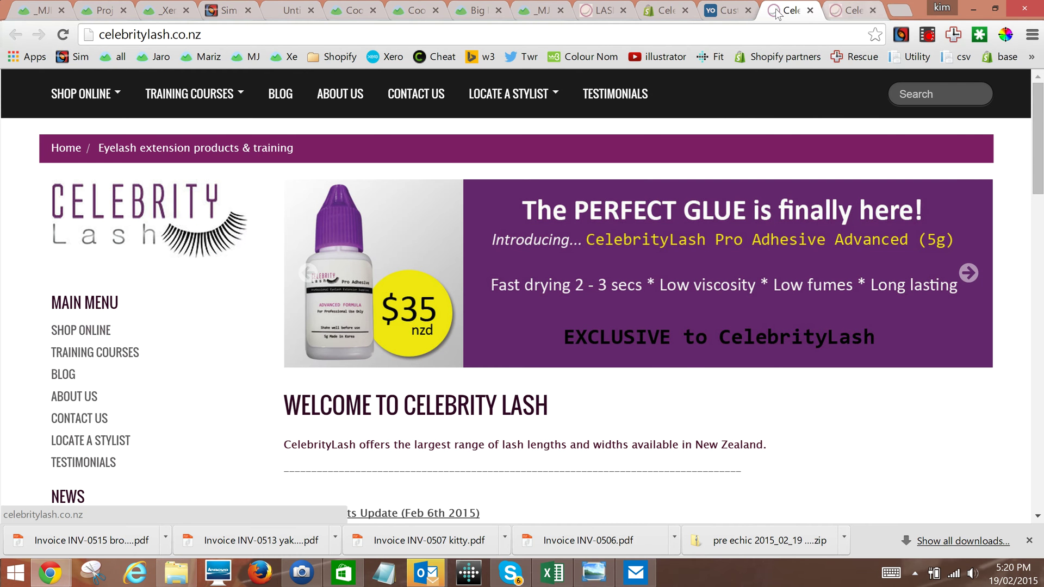
click(719, 12)
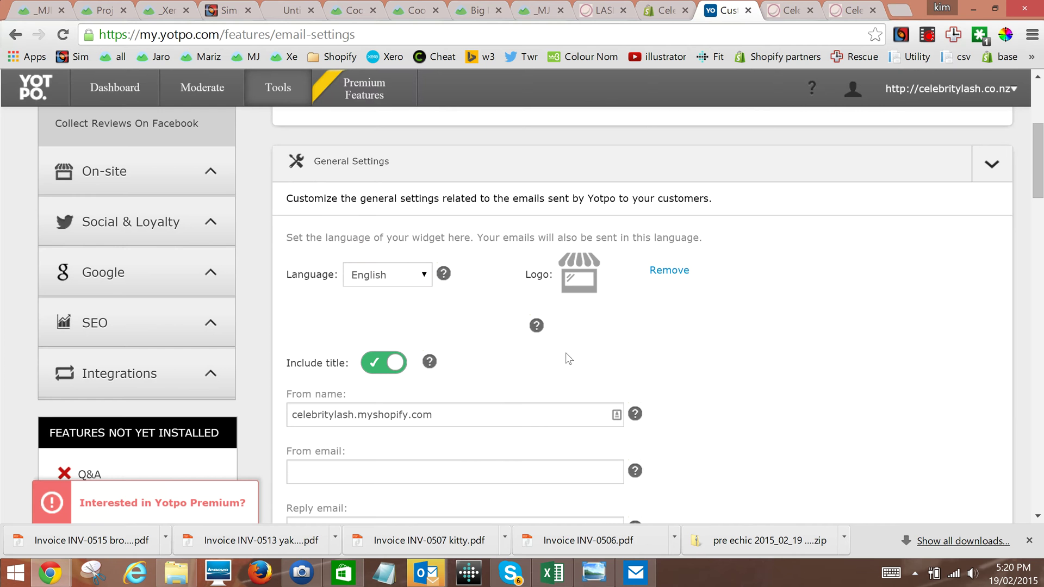
Upload the Celebrity Lash logo as the email logo by pasting its copied image URL
click(568, 294)
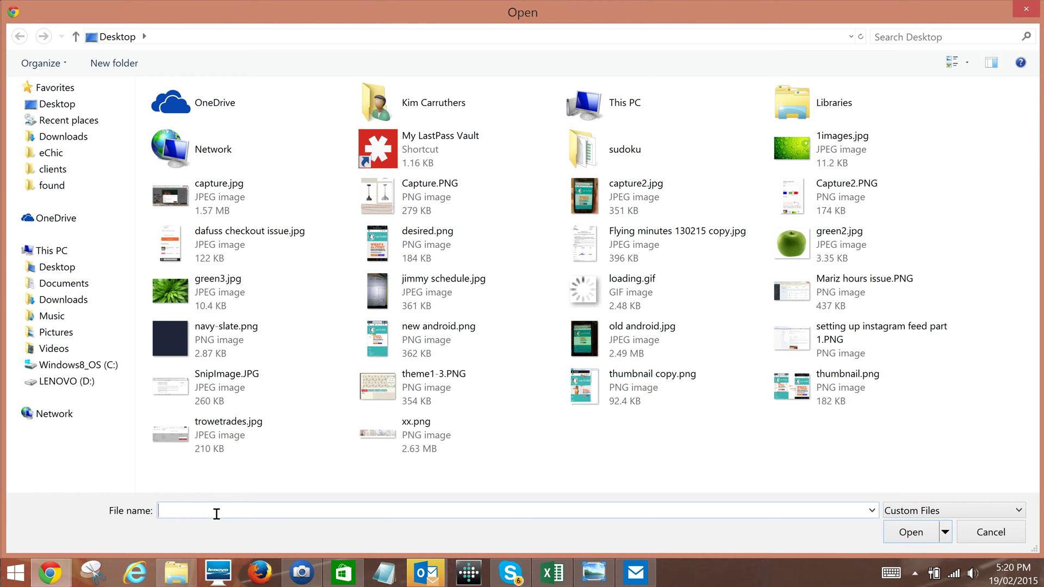
key(ctrl+v)
key(Return)
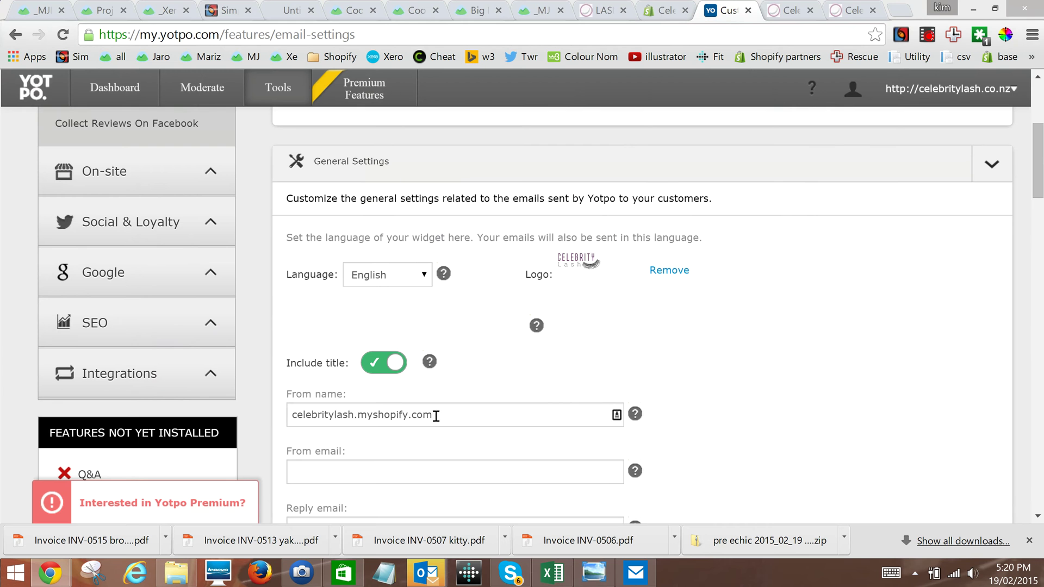
Change the From name from celebritylash.myshopify.com to celebritylash.co.nz
drag(436, 415, 355, 422)
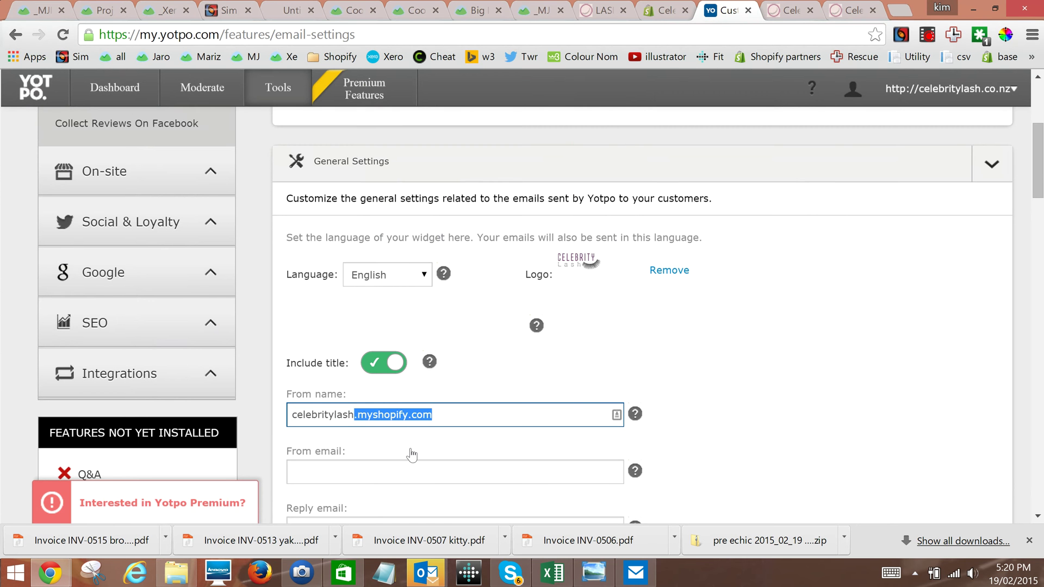
text(.co.nz)
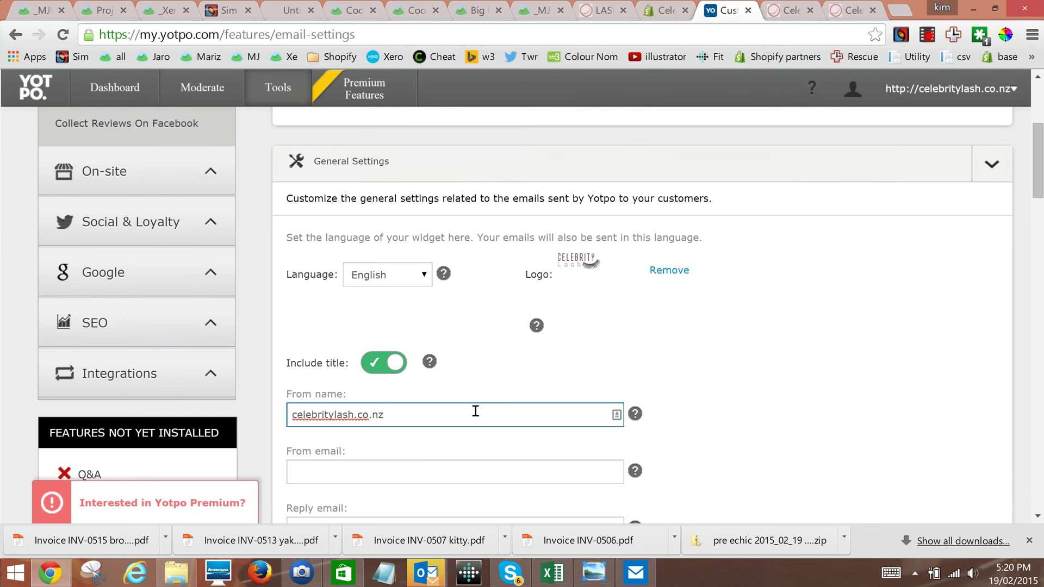
scroll(1038, 164, down, 4)
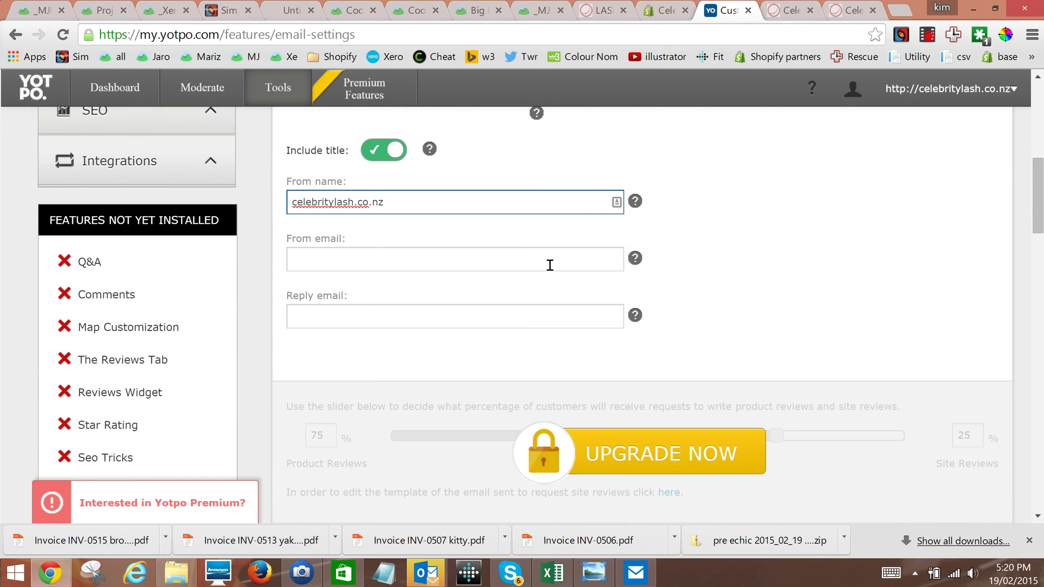
Use the store's contact e-mail as both From and Reply email, then save the settings
click(550, 261)
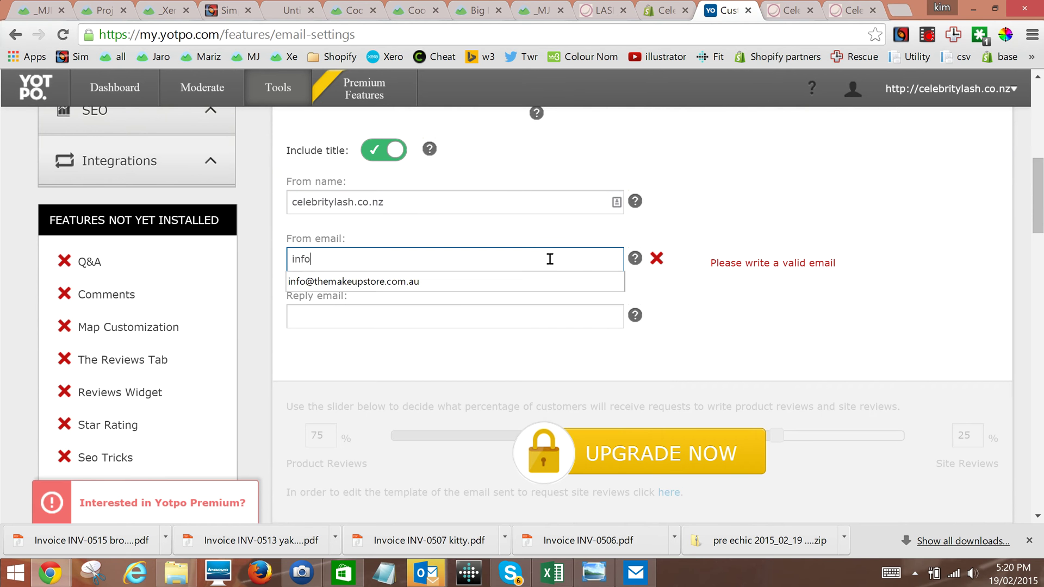
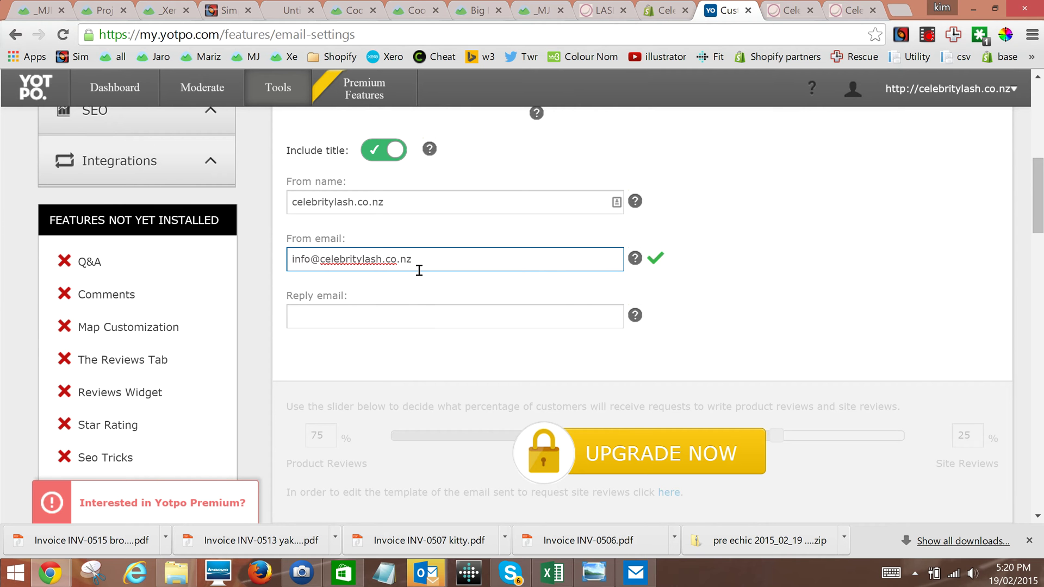
drag(418, 261, 271, 262)
key(ctrl+c)
click(313, 308)
key(ctrl+v)
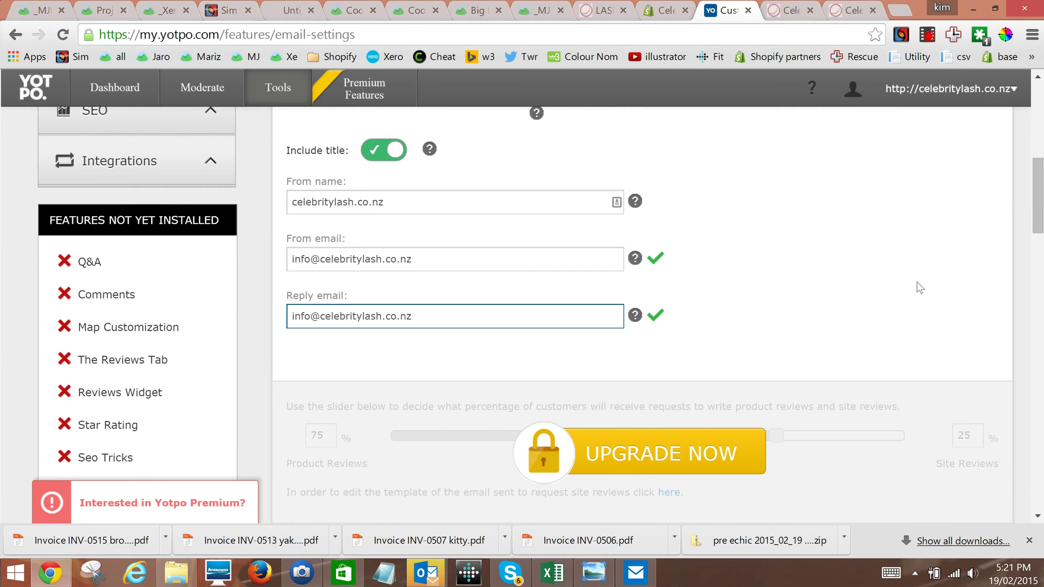
drag(1042, 221, 1043, 268)
click(915, 260)
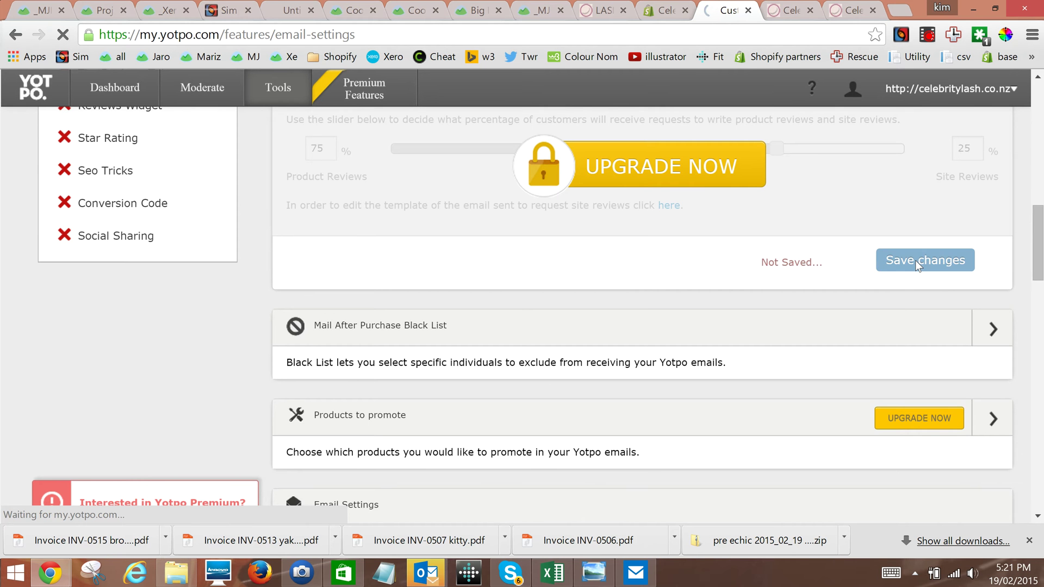
Expand On-site, Social & Loyalty and Integrations, then open the Shopify integration for celebritylash.myshopify.com
drag(1043, 252, 1043, 293)
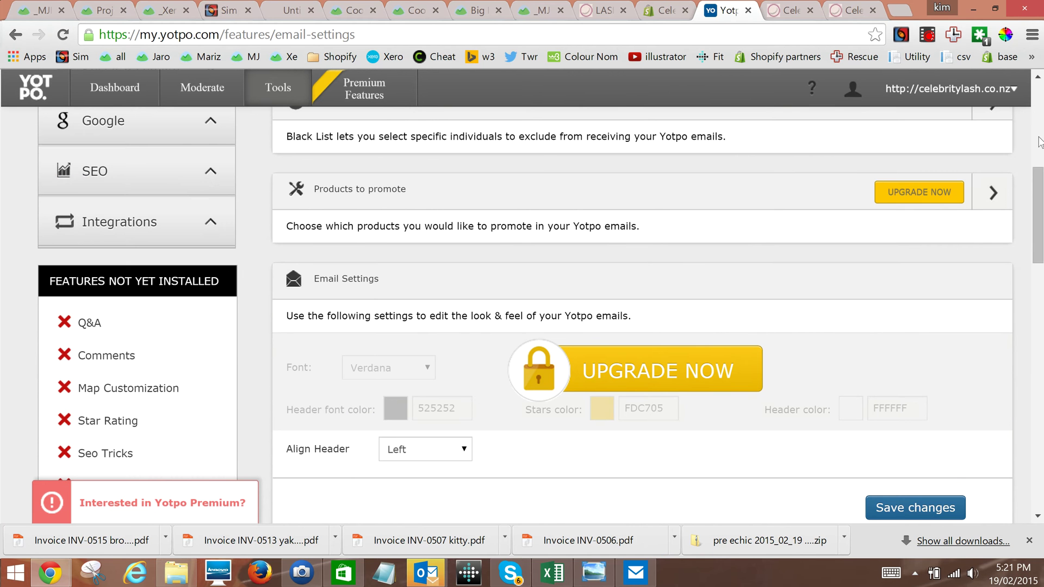
drag(1038, 187, 1038, 128)
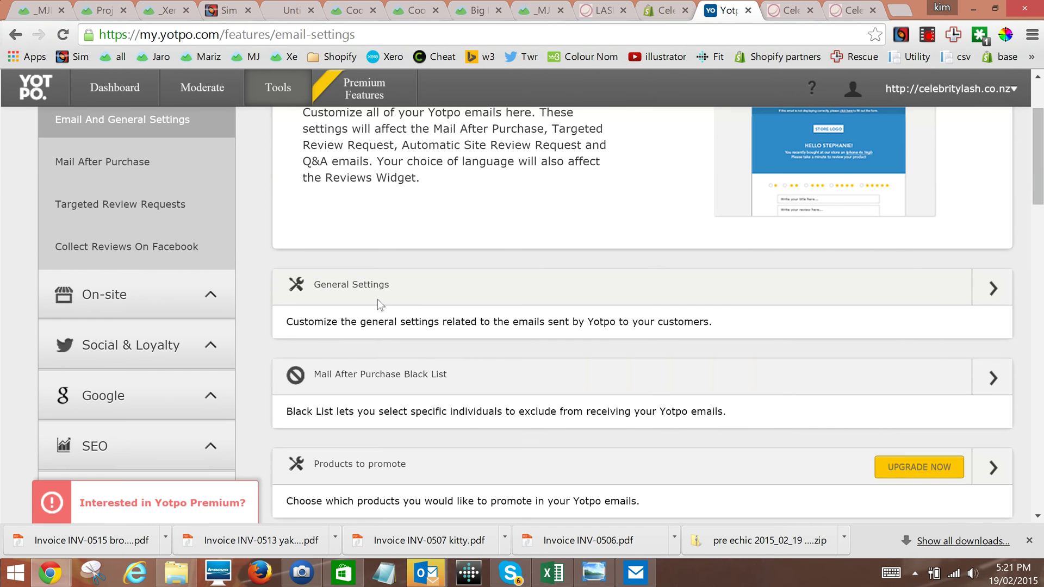
click(211, 302)
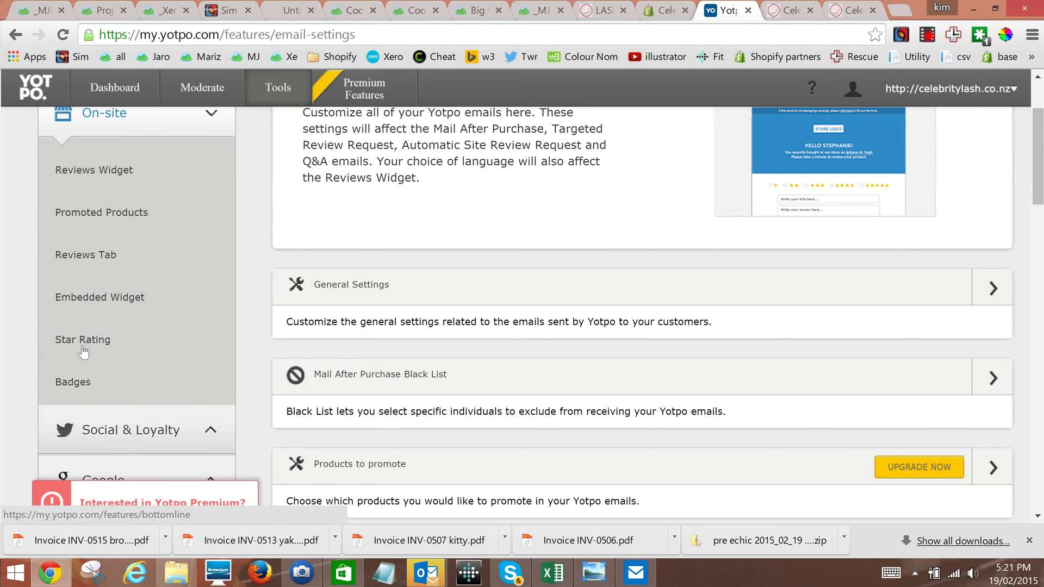
scroll(67, 346, down, 2)
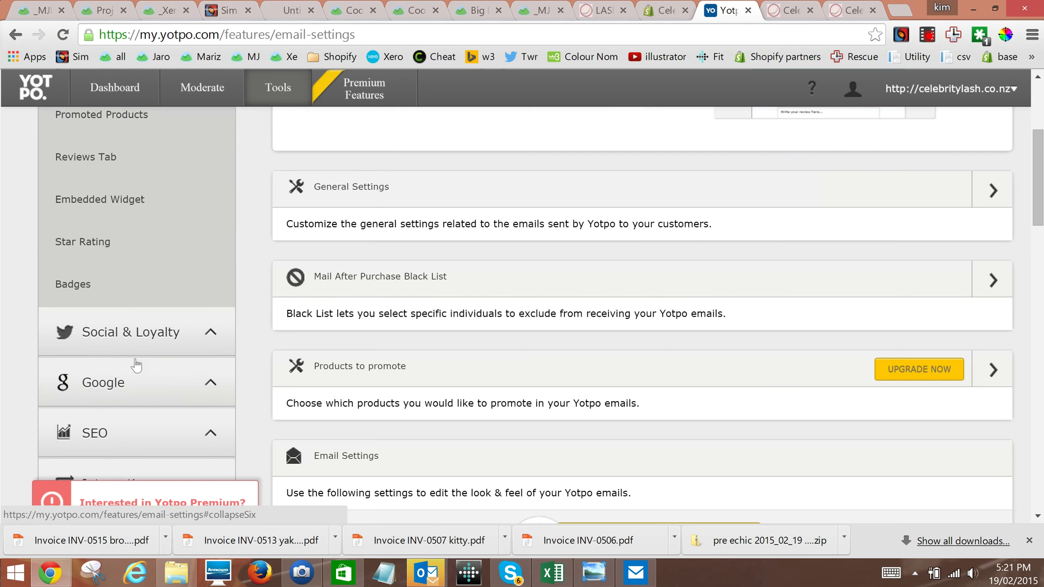
click(205, 337)
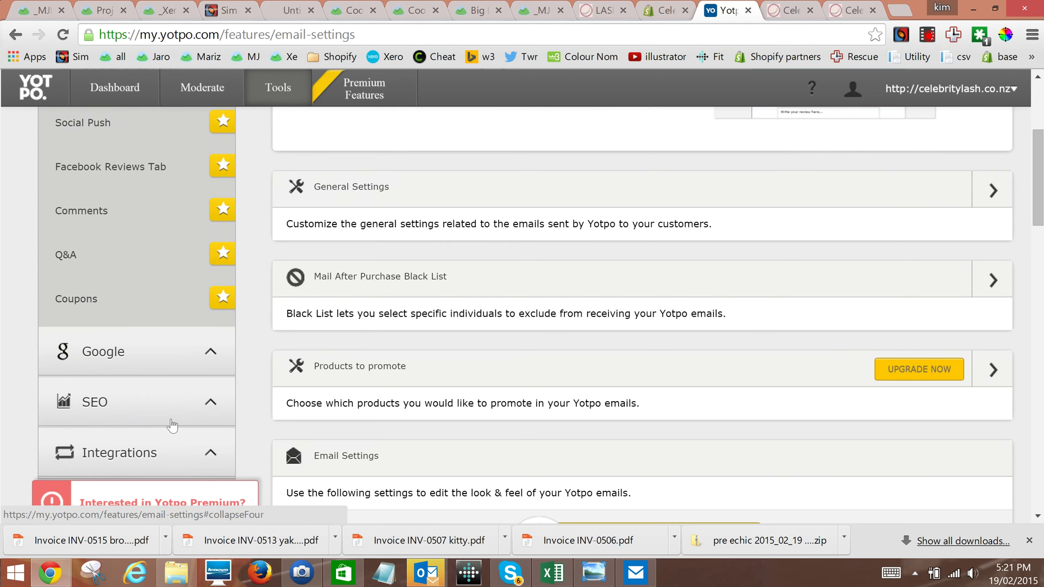
click(213, 455)
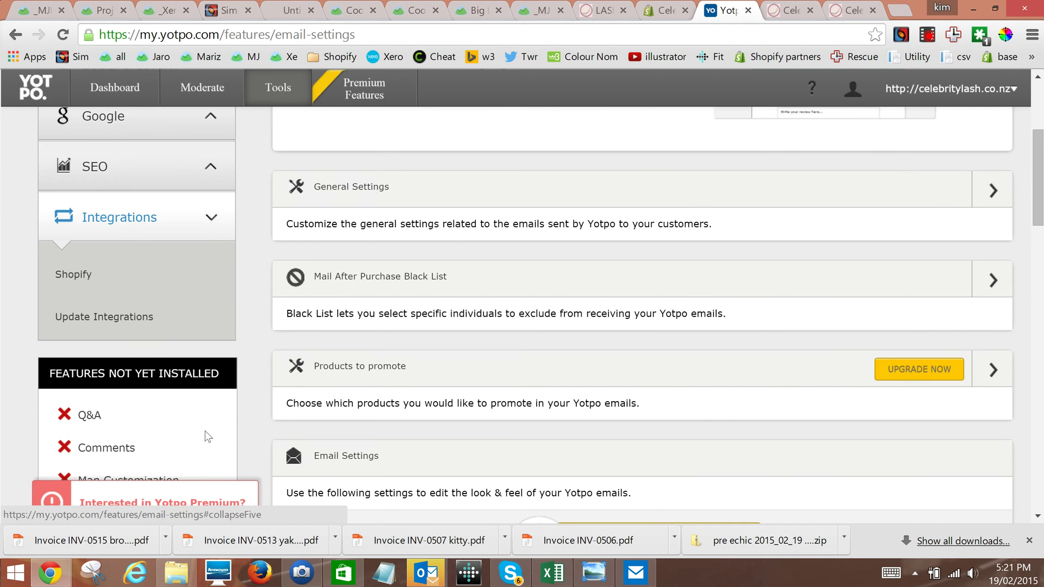
click(73, 275)
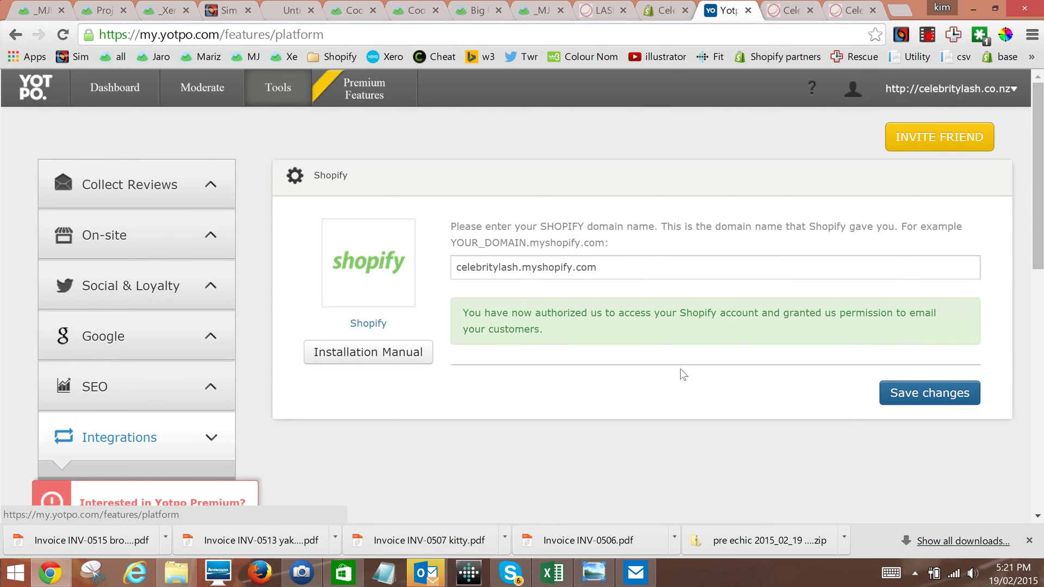
Look over the Mail After Purchase template, then return to the celebritylash.co.nz store tab
drag(1043, 210, 1043, 201)
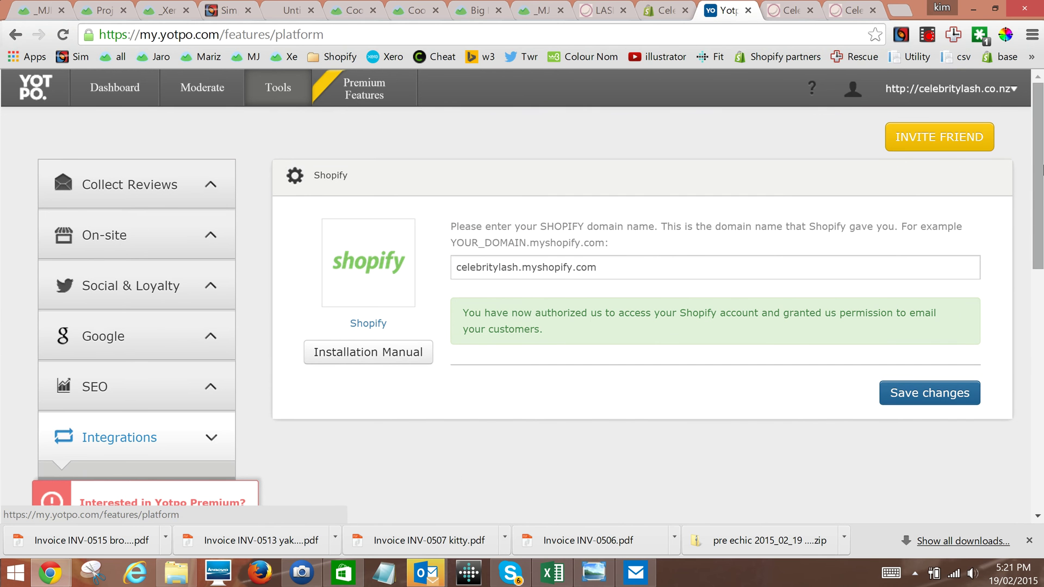
click(277, 94)
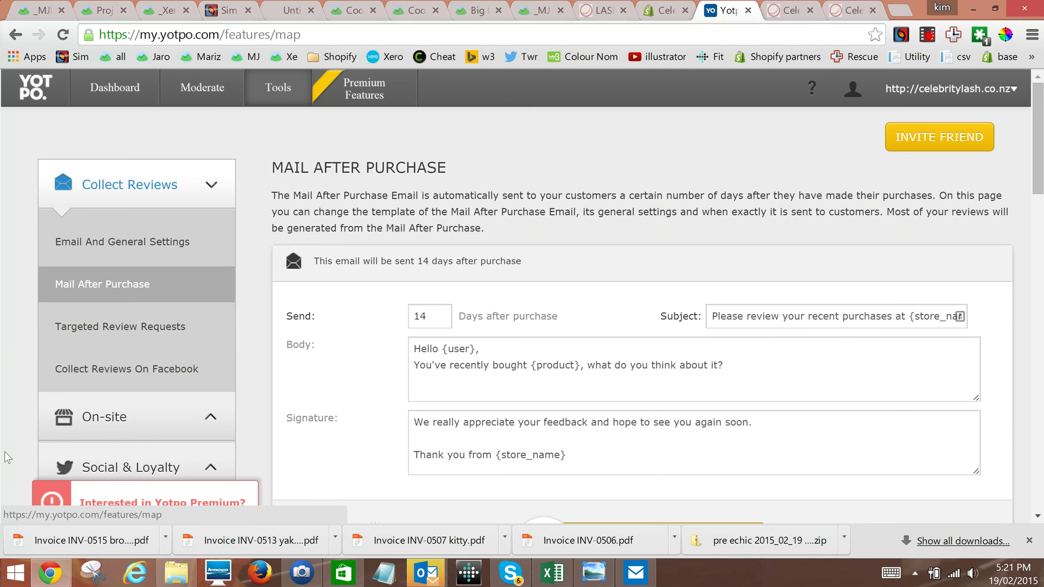
scroll(4, 451, down, 5)
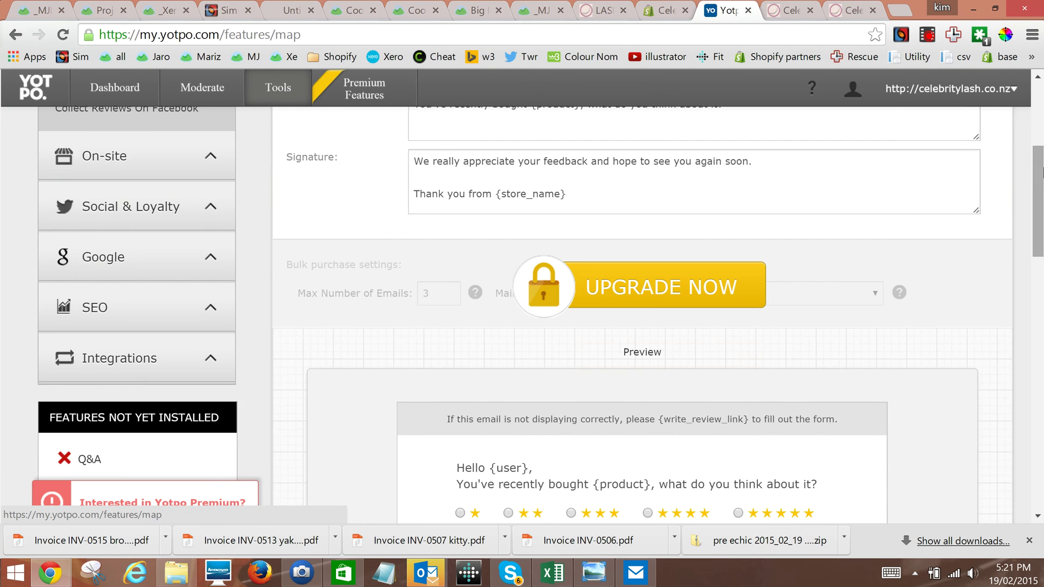
scroll(1038, 201, up, 5)
click(951, 88)
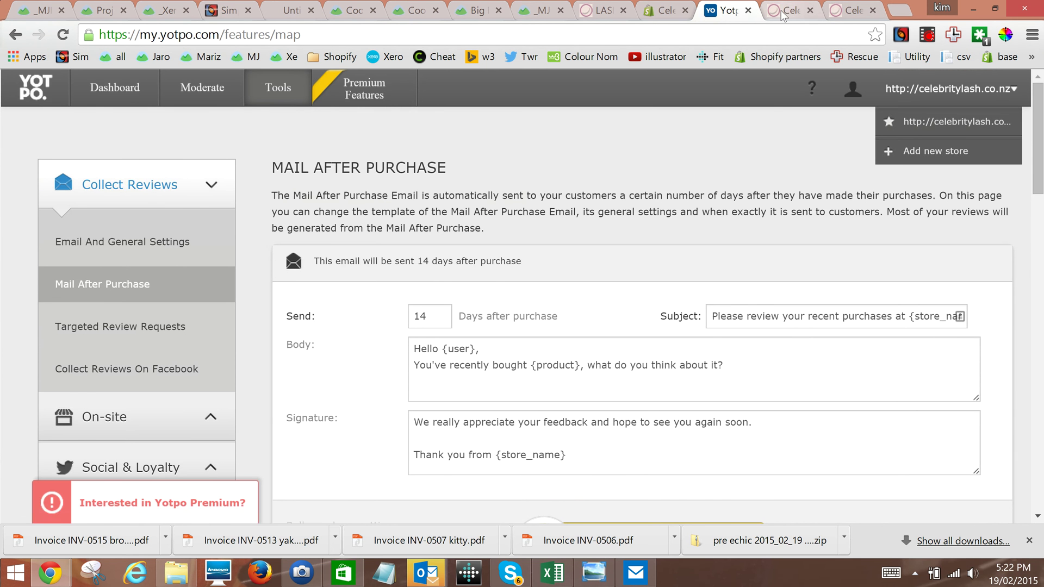
click(799, 8)
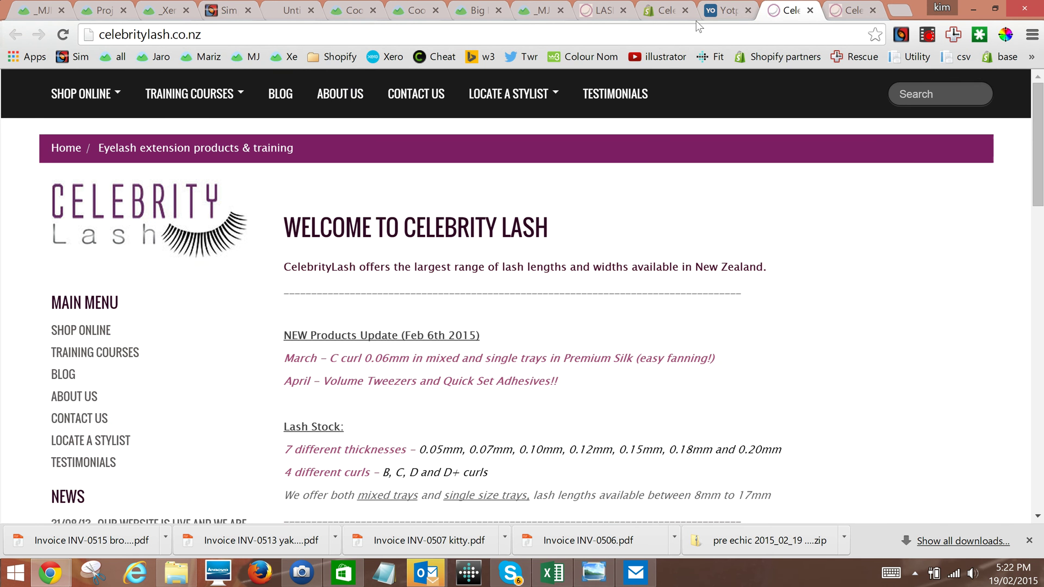
Reload celebritylash.co.nz and open the new Reviews side tab, which shows no reviews yet
click(63, 34)
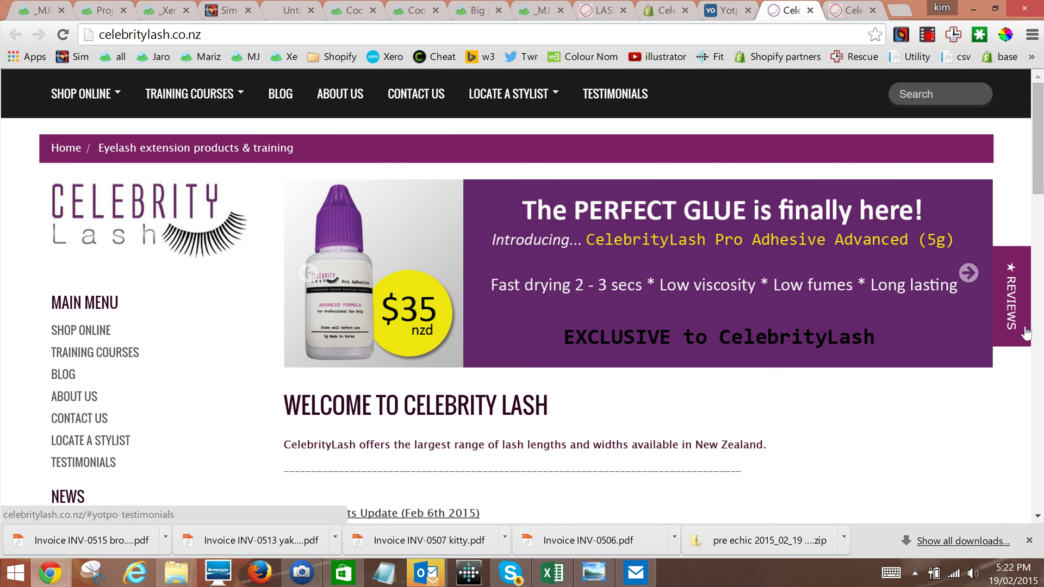
drag(1041, 180, 1041, 305)
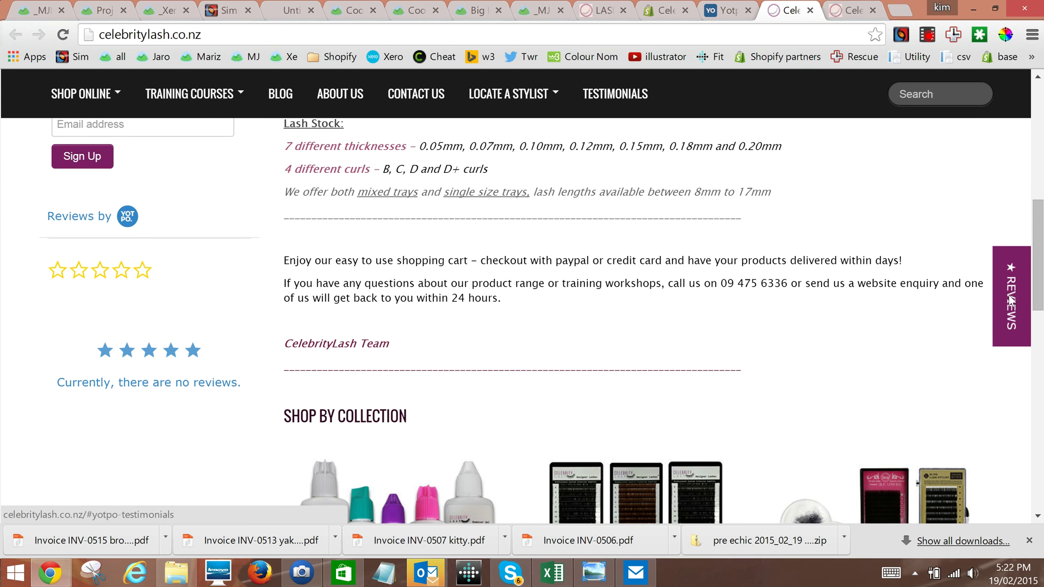
click(1010, 295)
scroll(635, 280, down, 3)
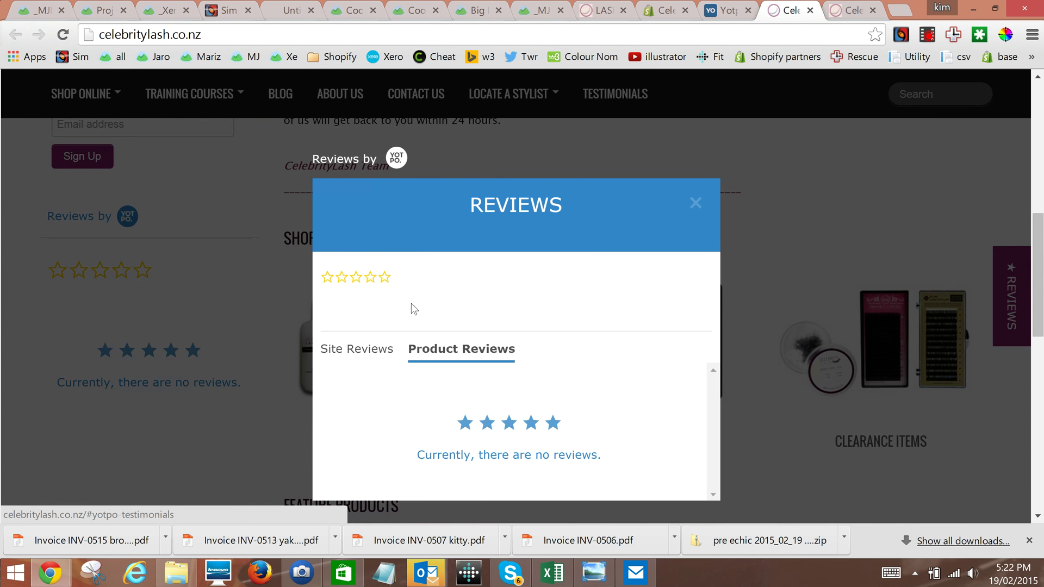